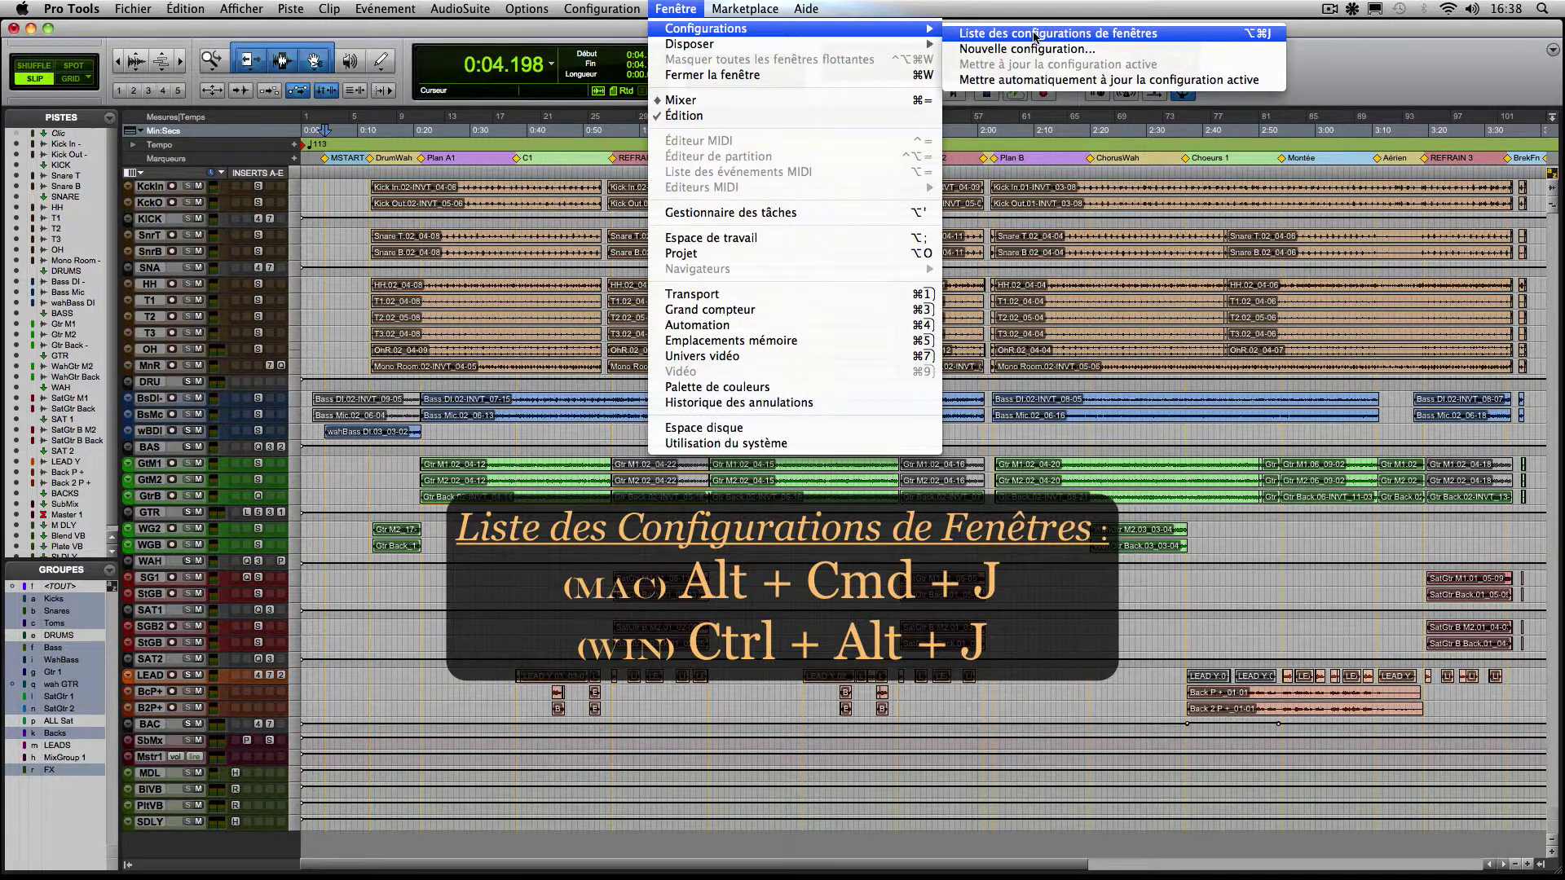
# Step: Open the window configurations list, enlarge its floating window vertically and place it over the edit timeline
pyautogui.click(1034, 36)
pyautogui.moveTo(811, 31); pyautogui.dragTo(1187, 32)
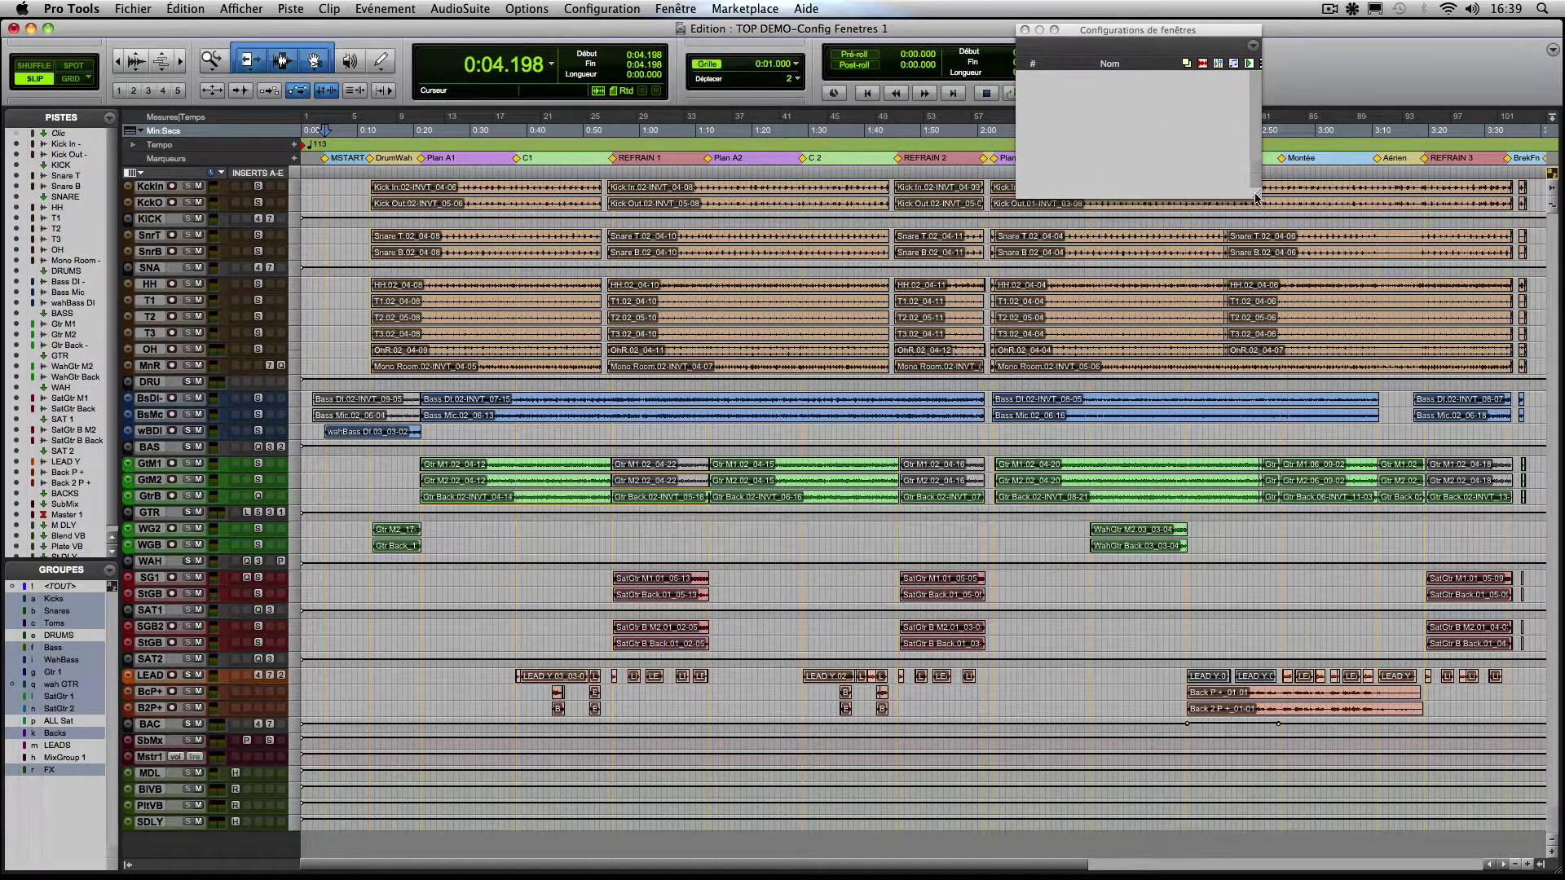
pyautogui.moveTo(1253, 196); pyautogui.dragTo(1263, 314)
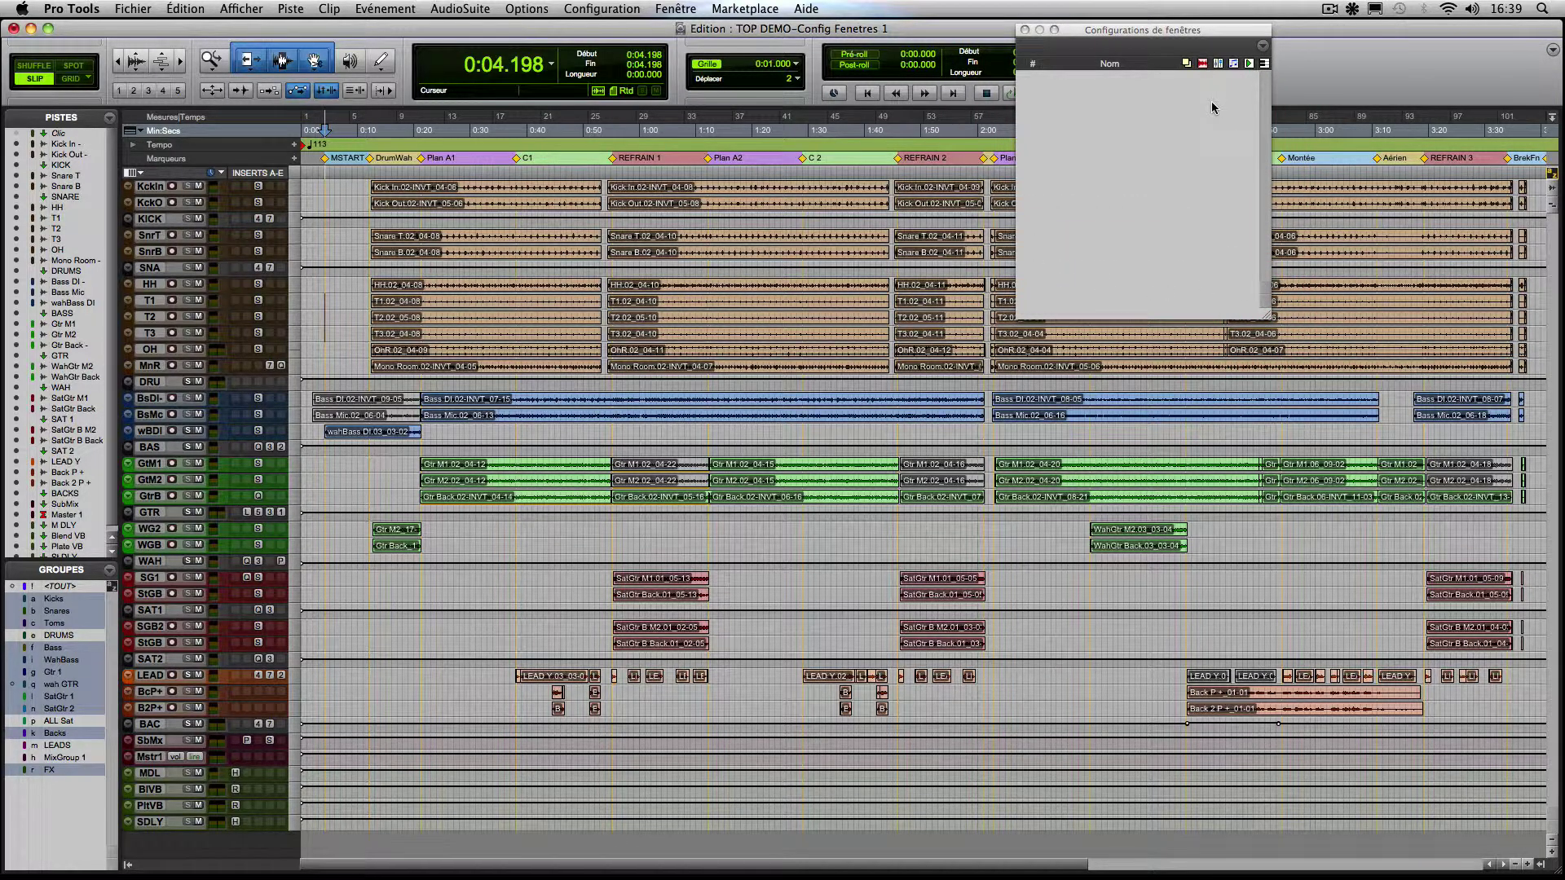
pyautogui.moveTo(1151, 31); pyautogui.dragTo(1182, 44)
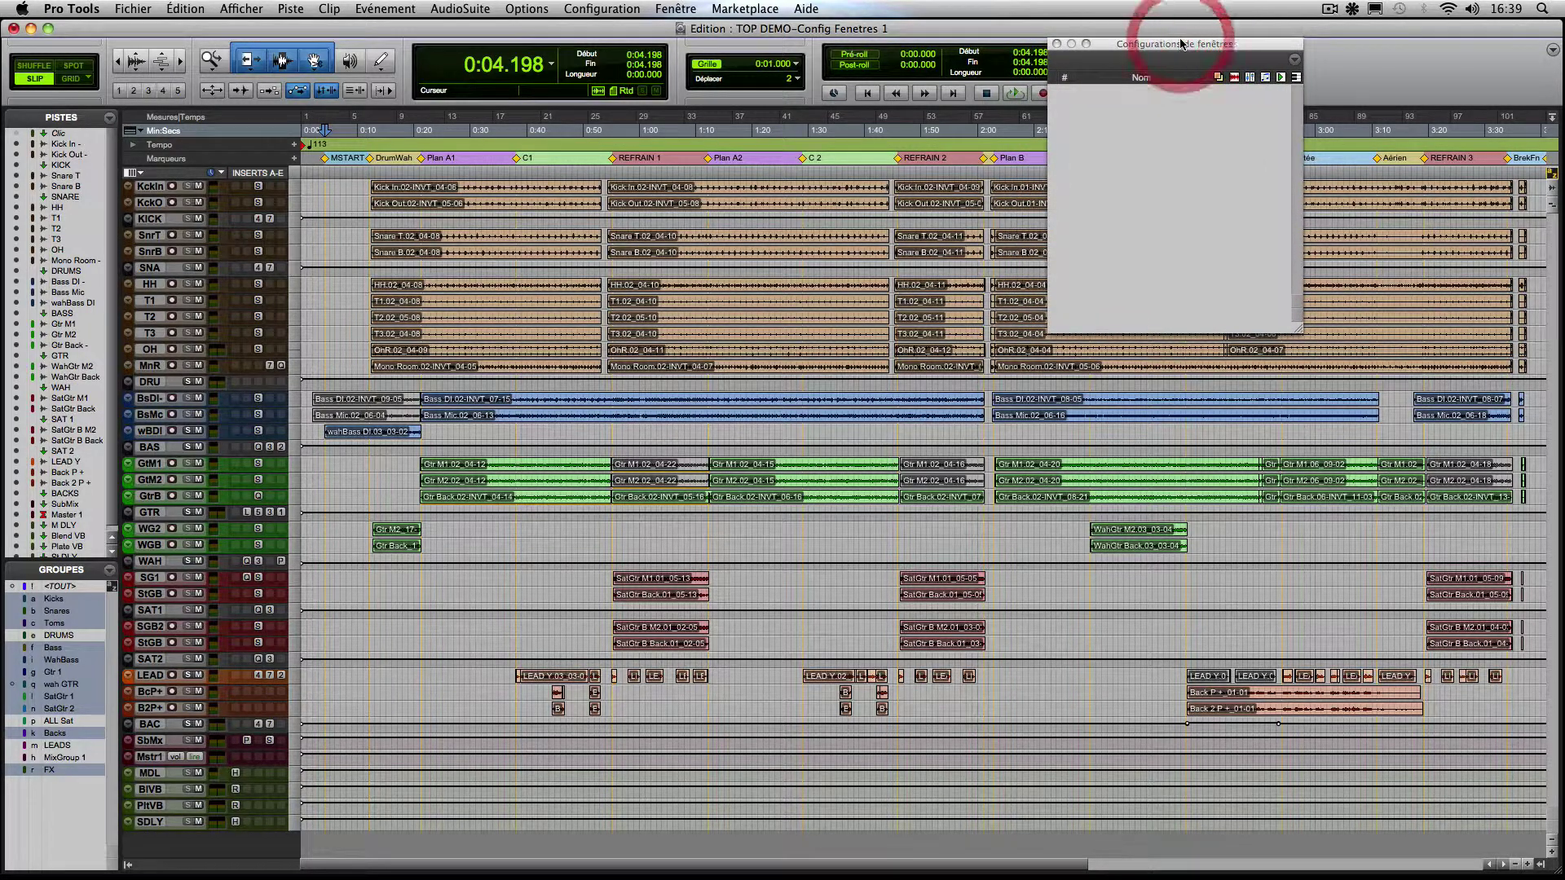
pyautogui.click(678, 8)
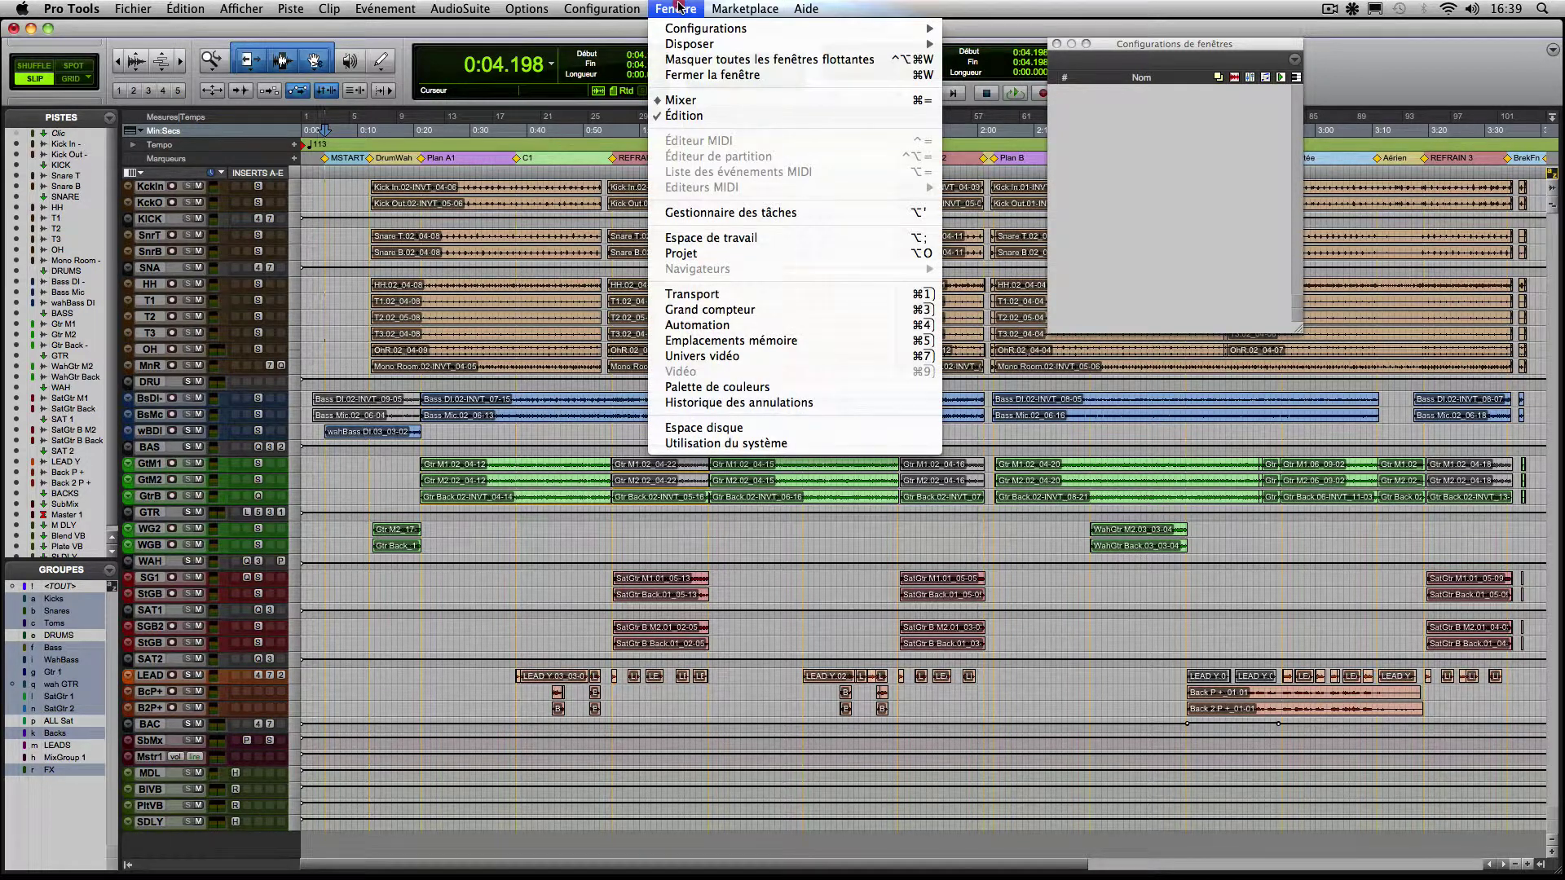
pyautogui.moveTo(701, 27)
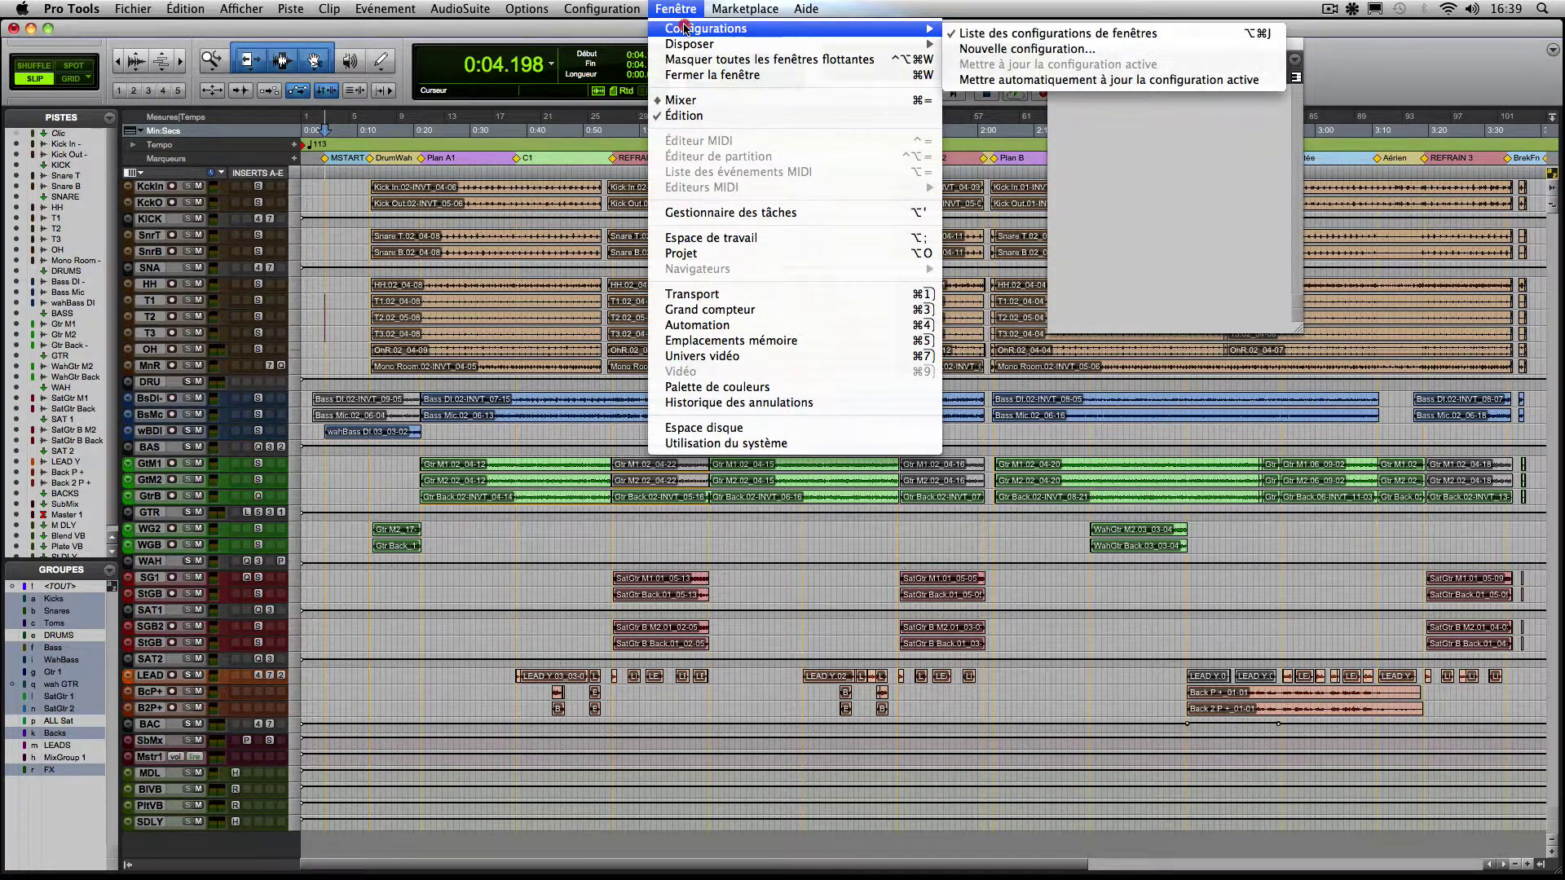
pyautogui.click(1010, 49)
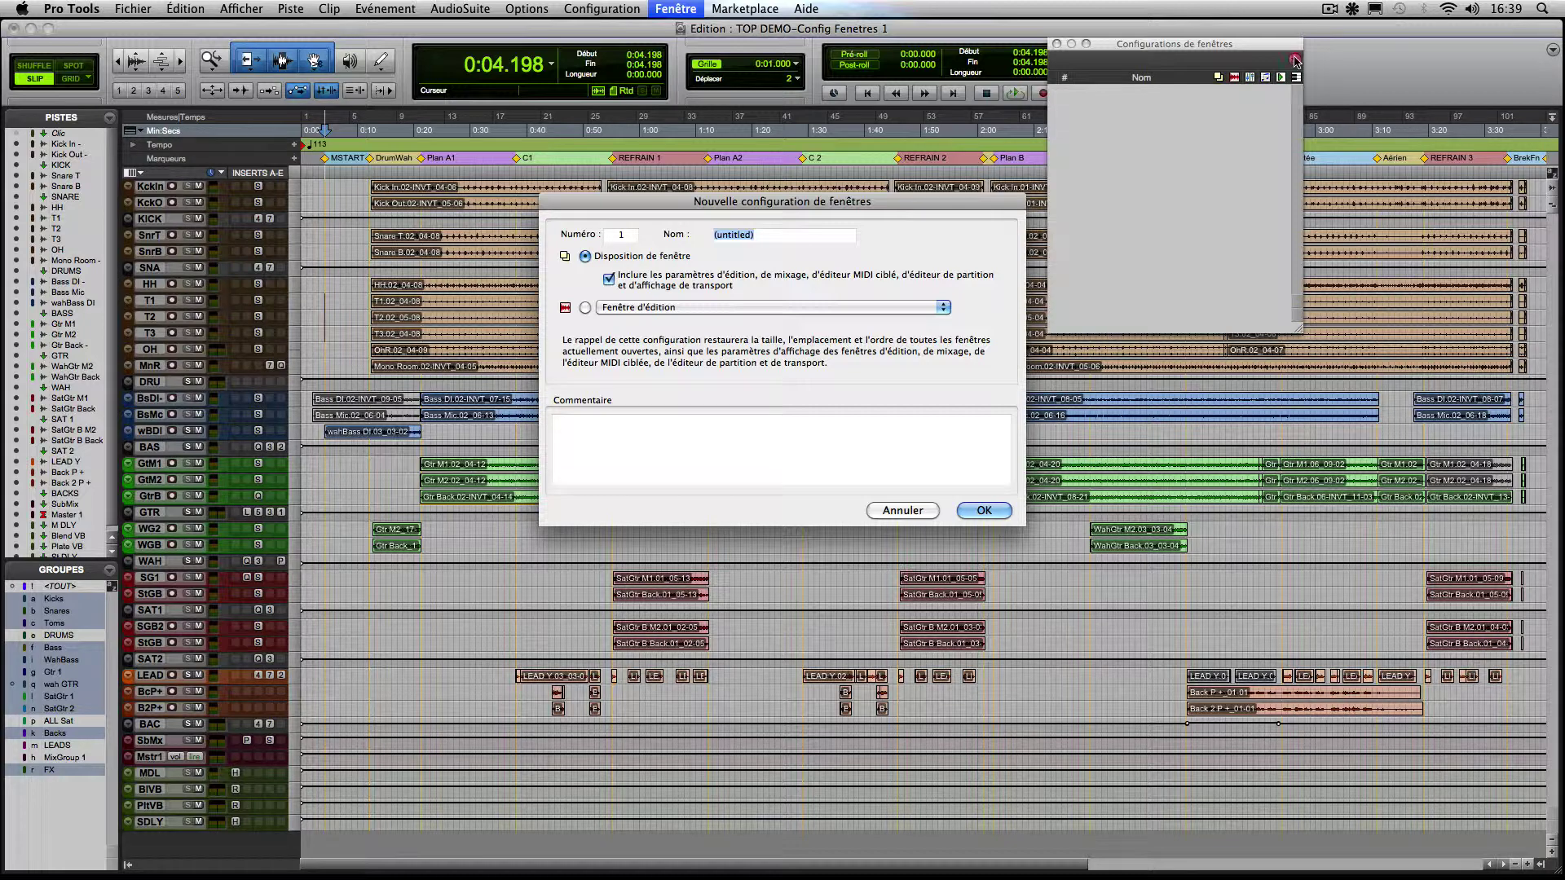
pyautogui.click(1296, 59)
pyautogui.click(902, 511)
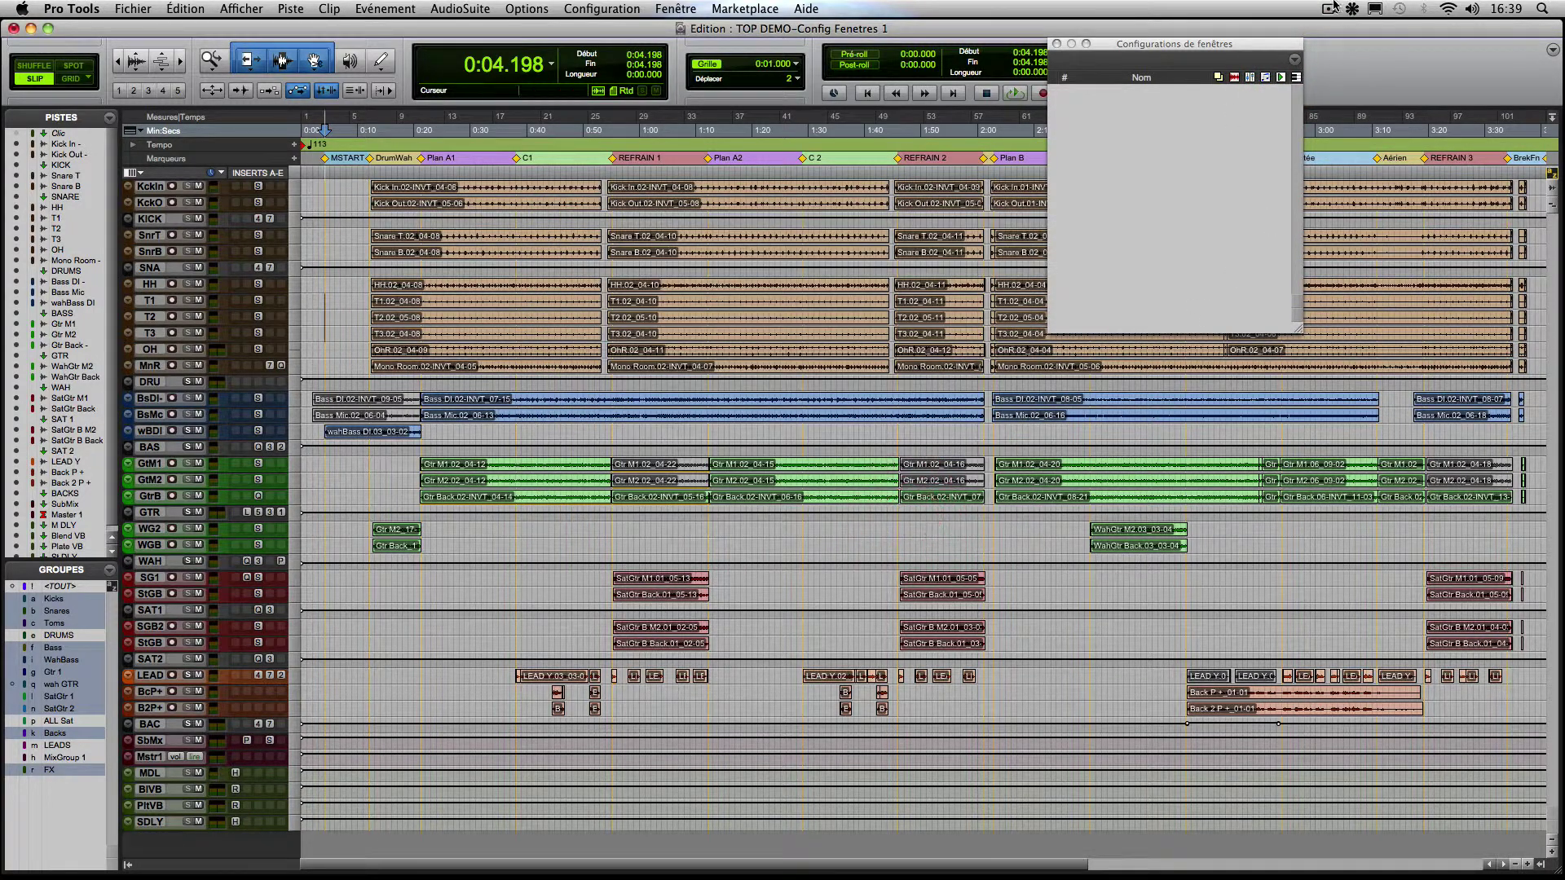
pyautogui.click(1296, 59)
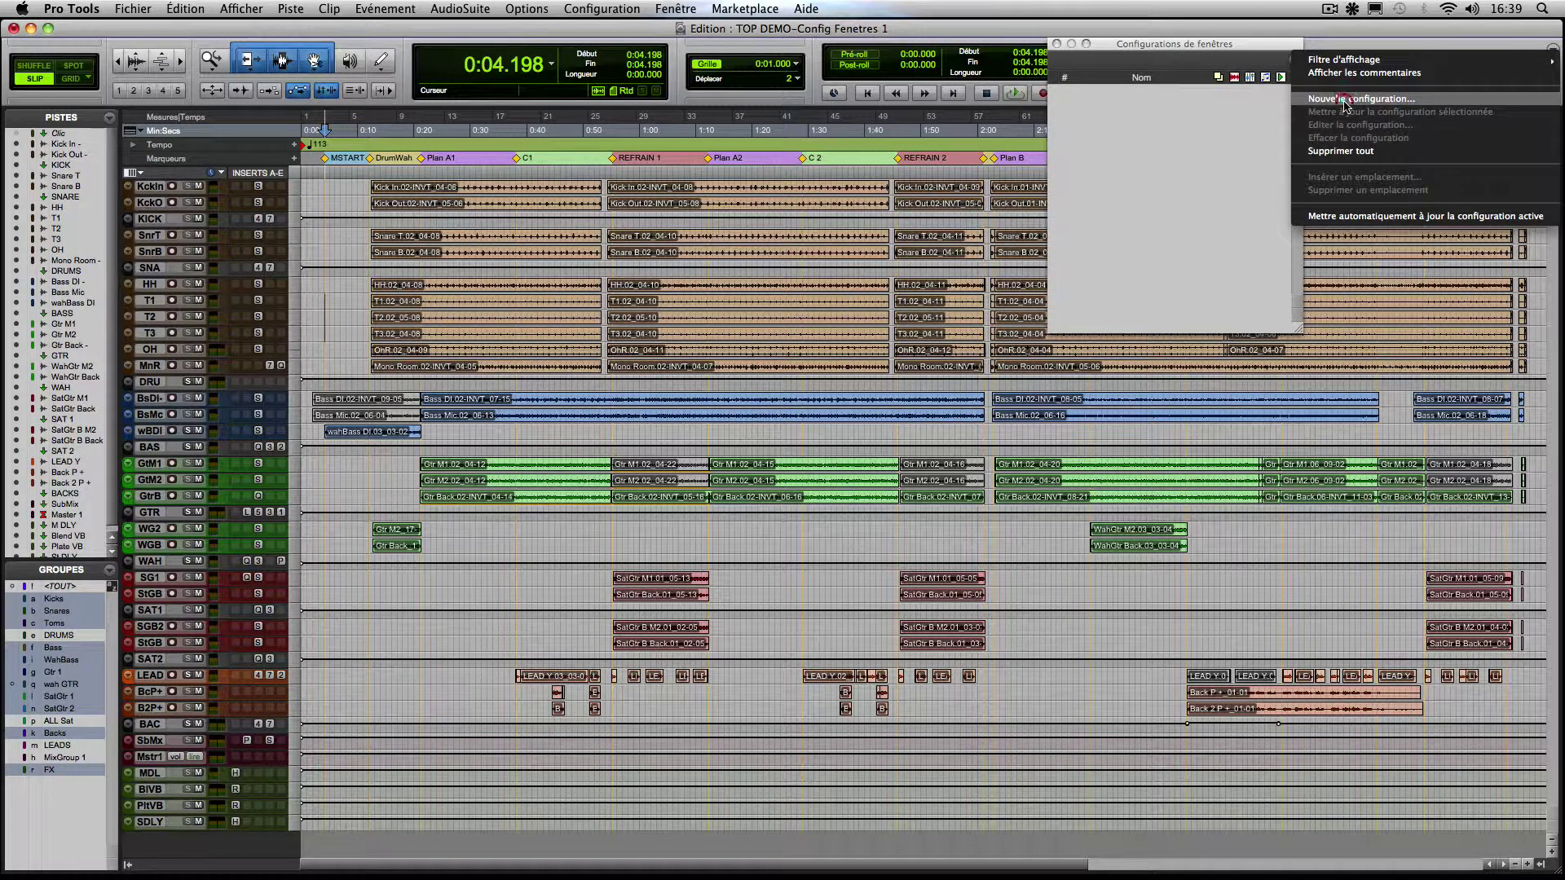
pyautogui.click(1343, 101)
pyautogui.moveTo(845, 203)
pyautogui.mouseDown()
pyautogui.moveTo(860, 214)
pyautogui.moveTo(859, 197)
pyautogui.mouseUp()
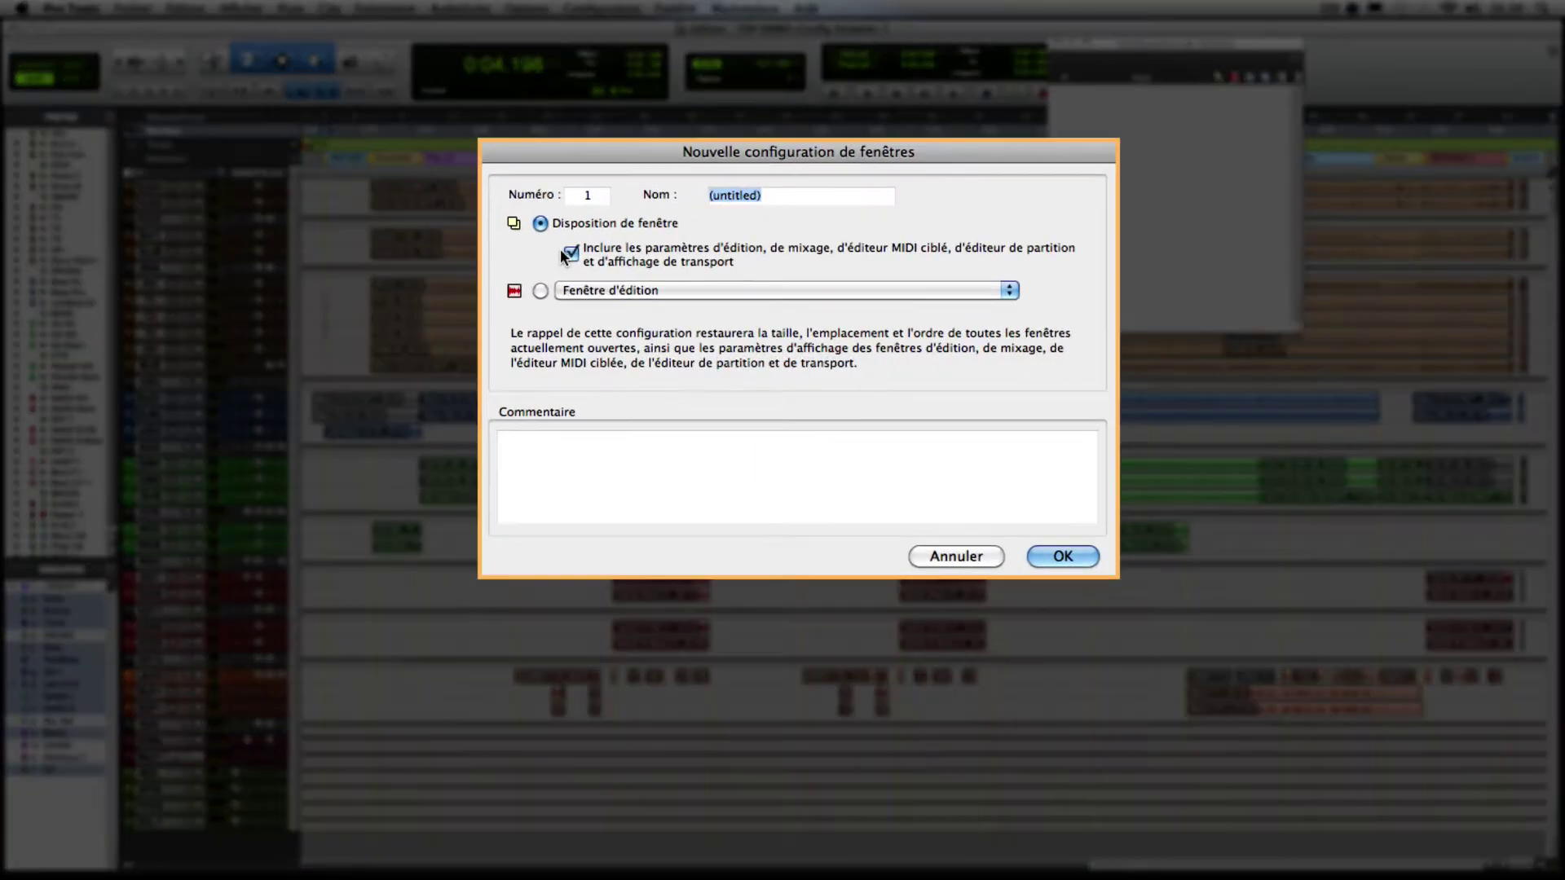
pyautogui.click(624, 275)
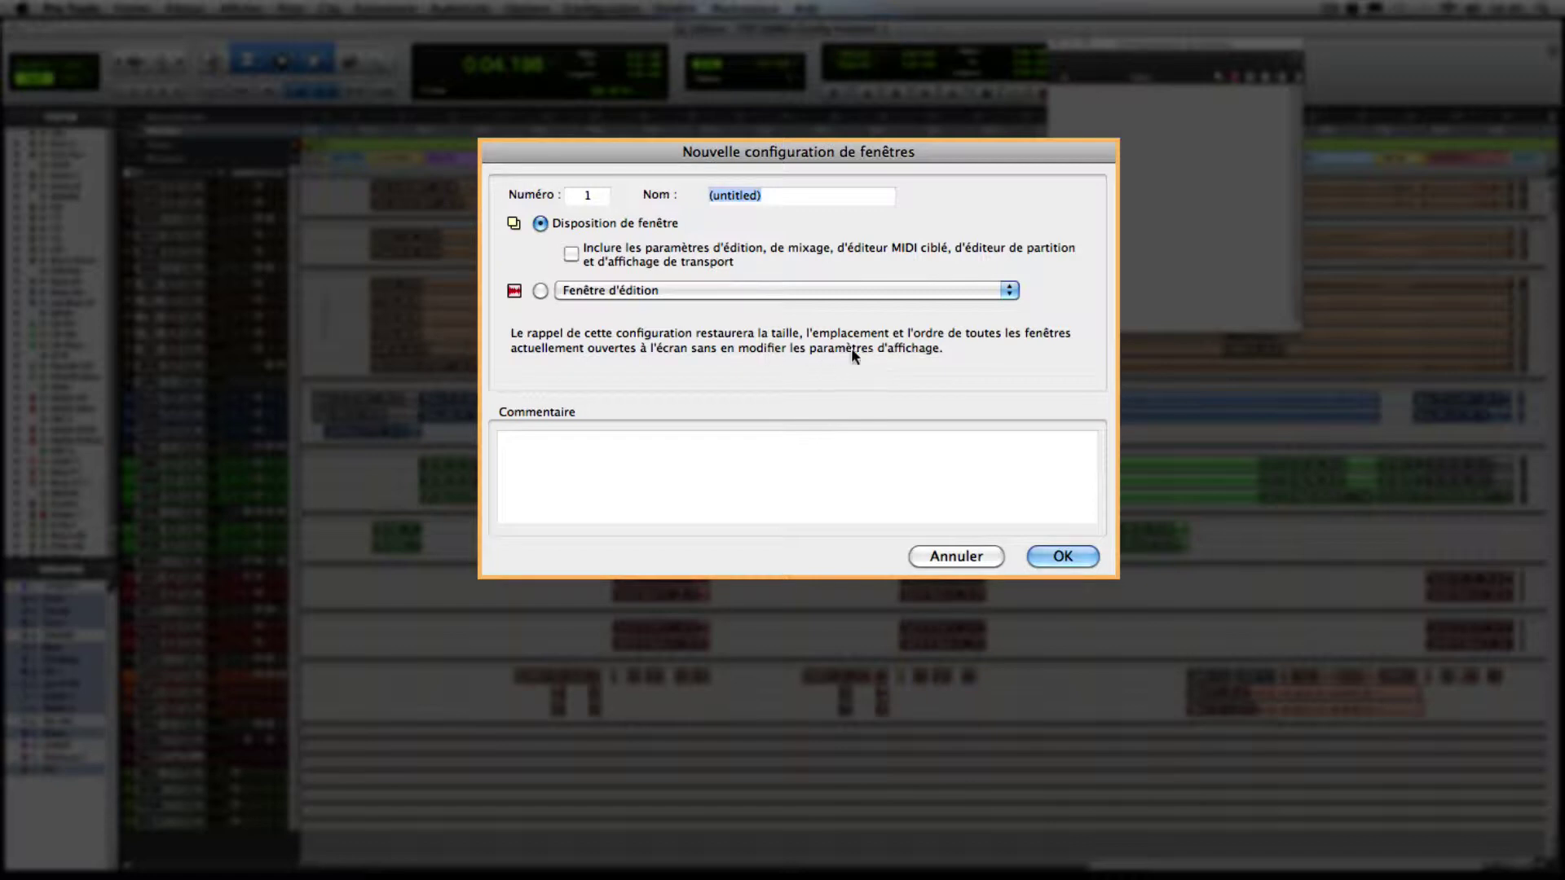
pyautogui.click(571, 255)
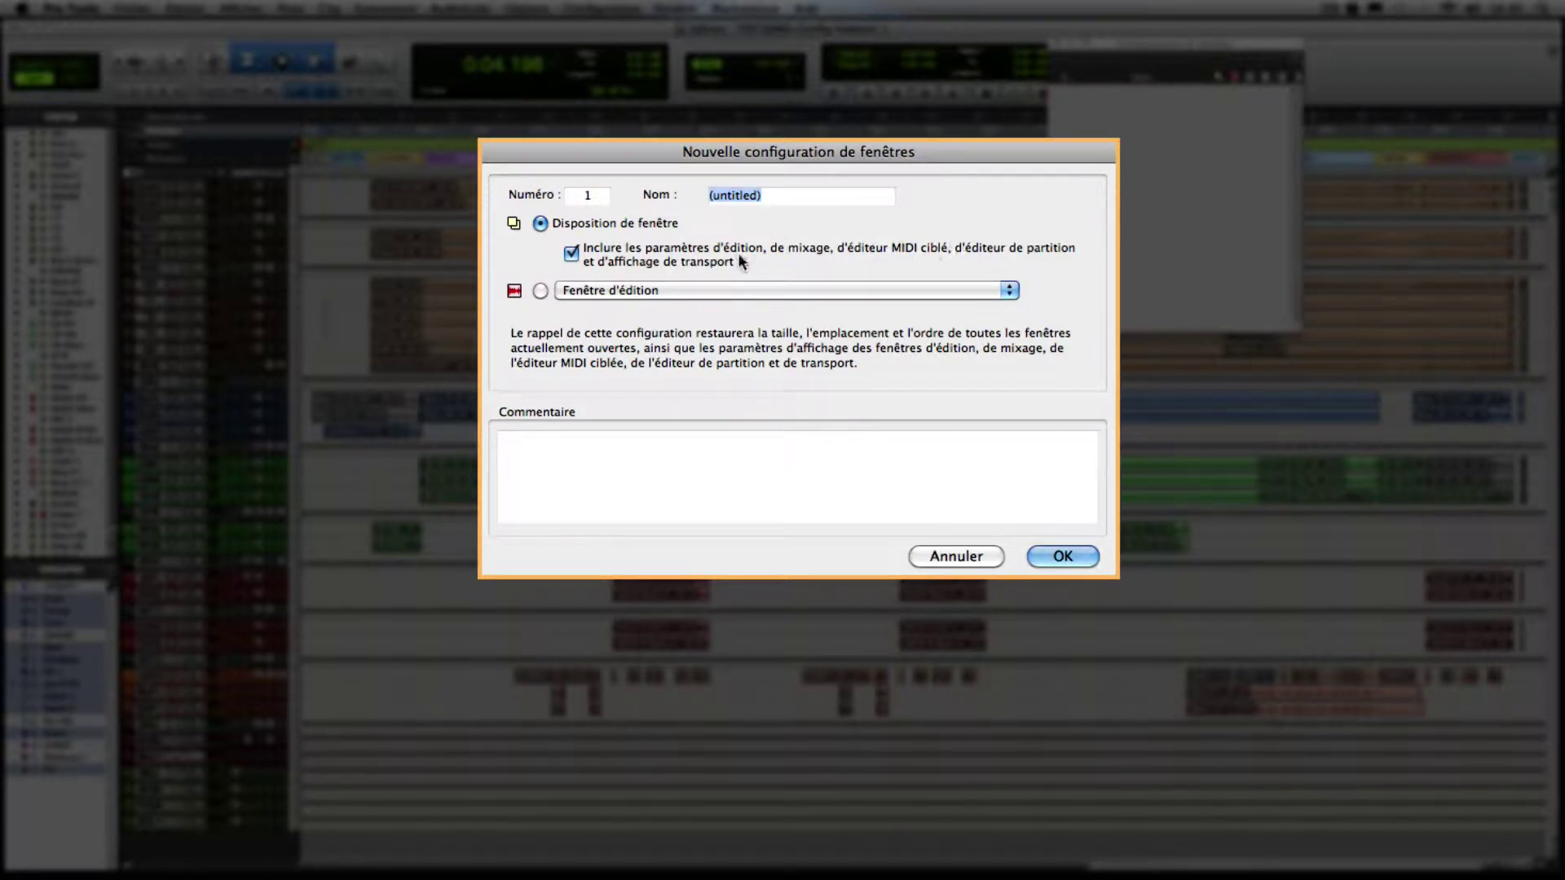
pyautogui.click(575, 255)
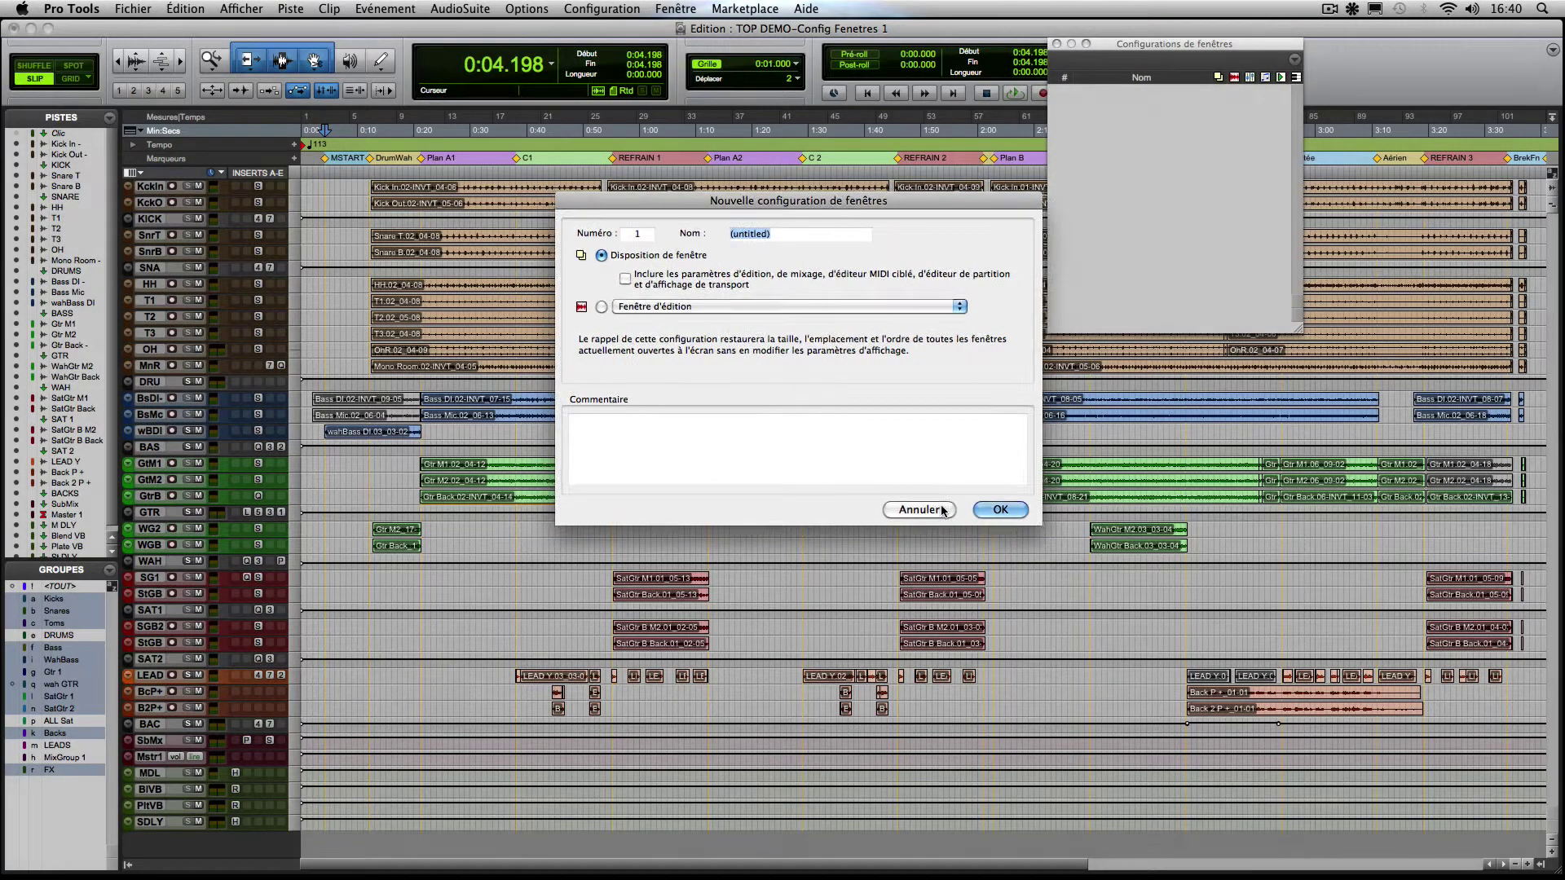
pyautogui.click(943, 511)
# Step: Shrink the window configurations list and tuck it away near the end of the timeline
pyautogui.moveTo(1204, 47); pyautogui.dragTo(1397, 42)
pyautogui.moveTo(1496, 326); pyautogui.dragTo(1380, 219)
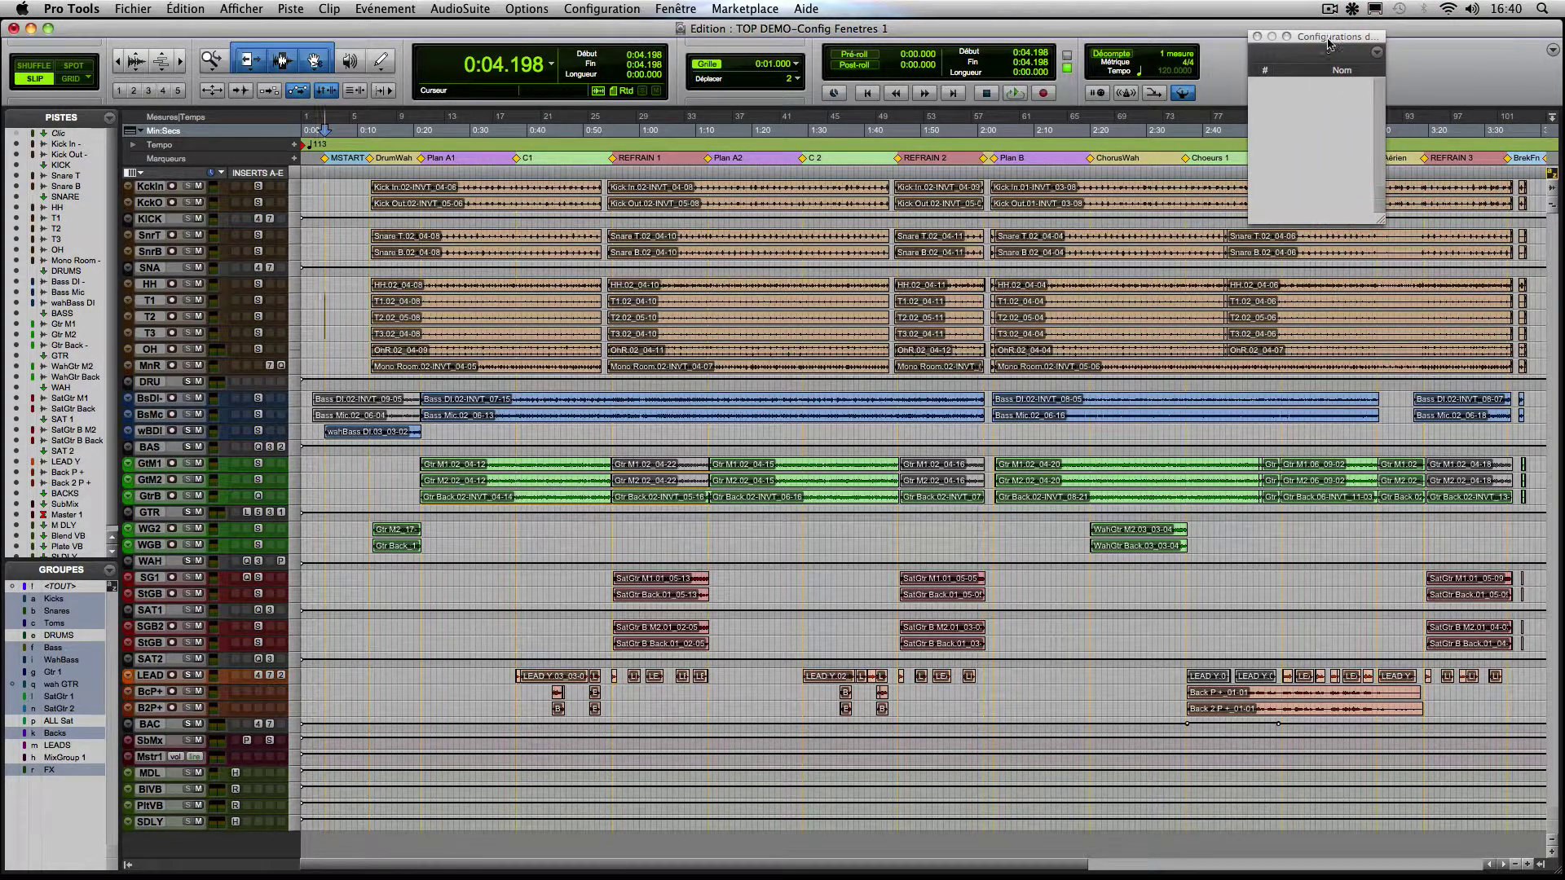
pyautogui.moveTo(1329, 45); pyautogui.dragTo(1436, 39)
# Step: Create window configuration 1 named "Vide", storing the window layout without the edit, mix and transport display settings
pyautogui.click(1484, 49)
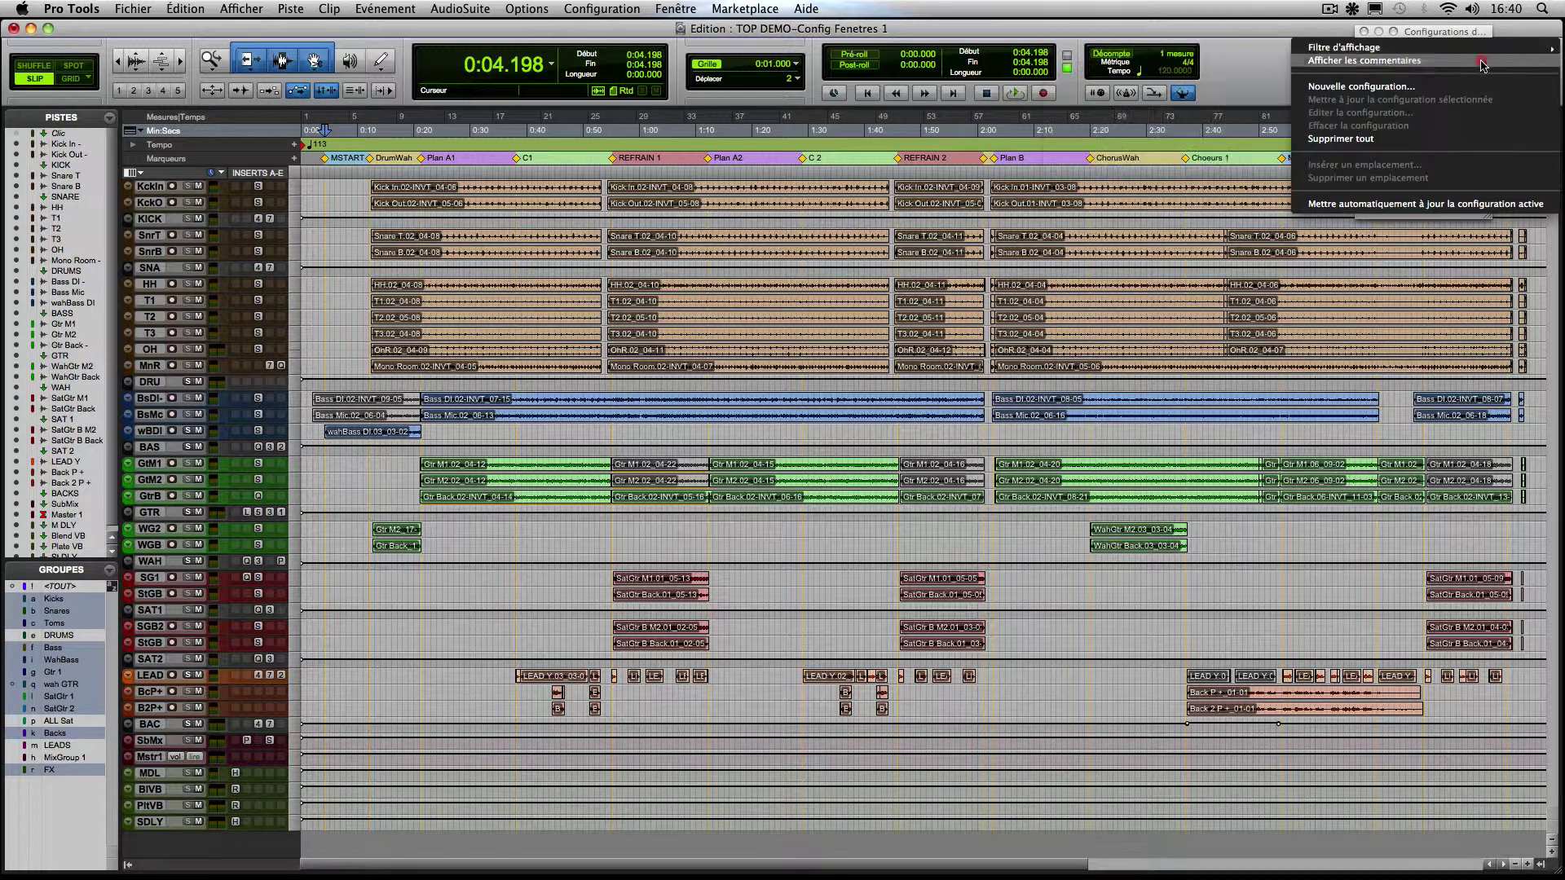
pyautogui.click(1361, 87)
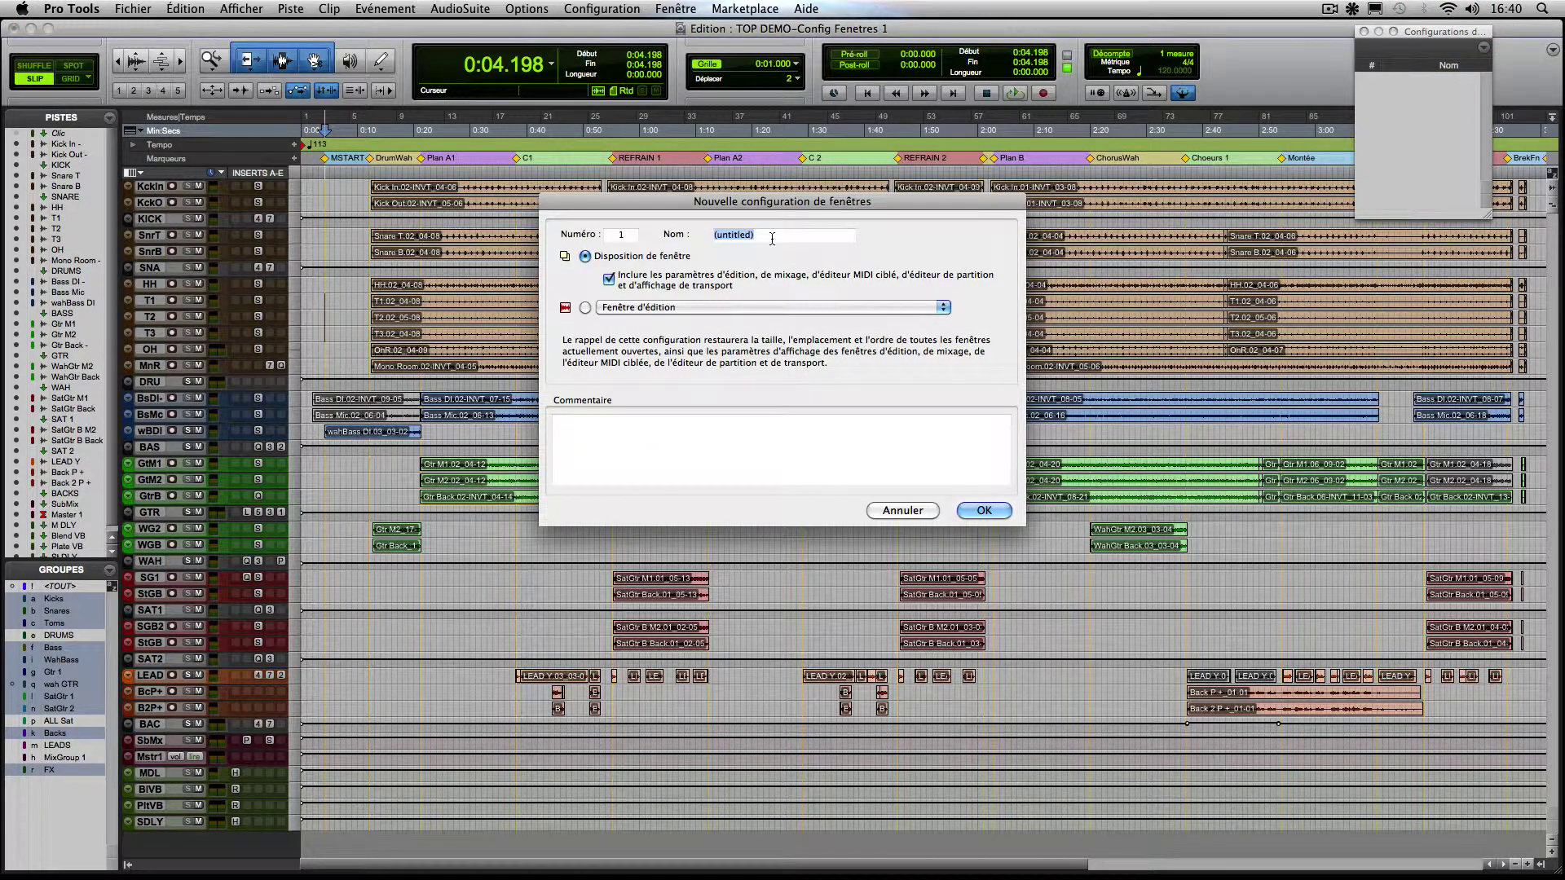
pyautogui.write('Vide')
pyautogui.click(608, 279)
pyautogui.click(984, 510)
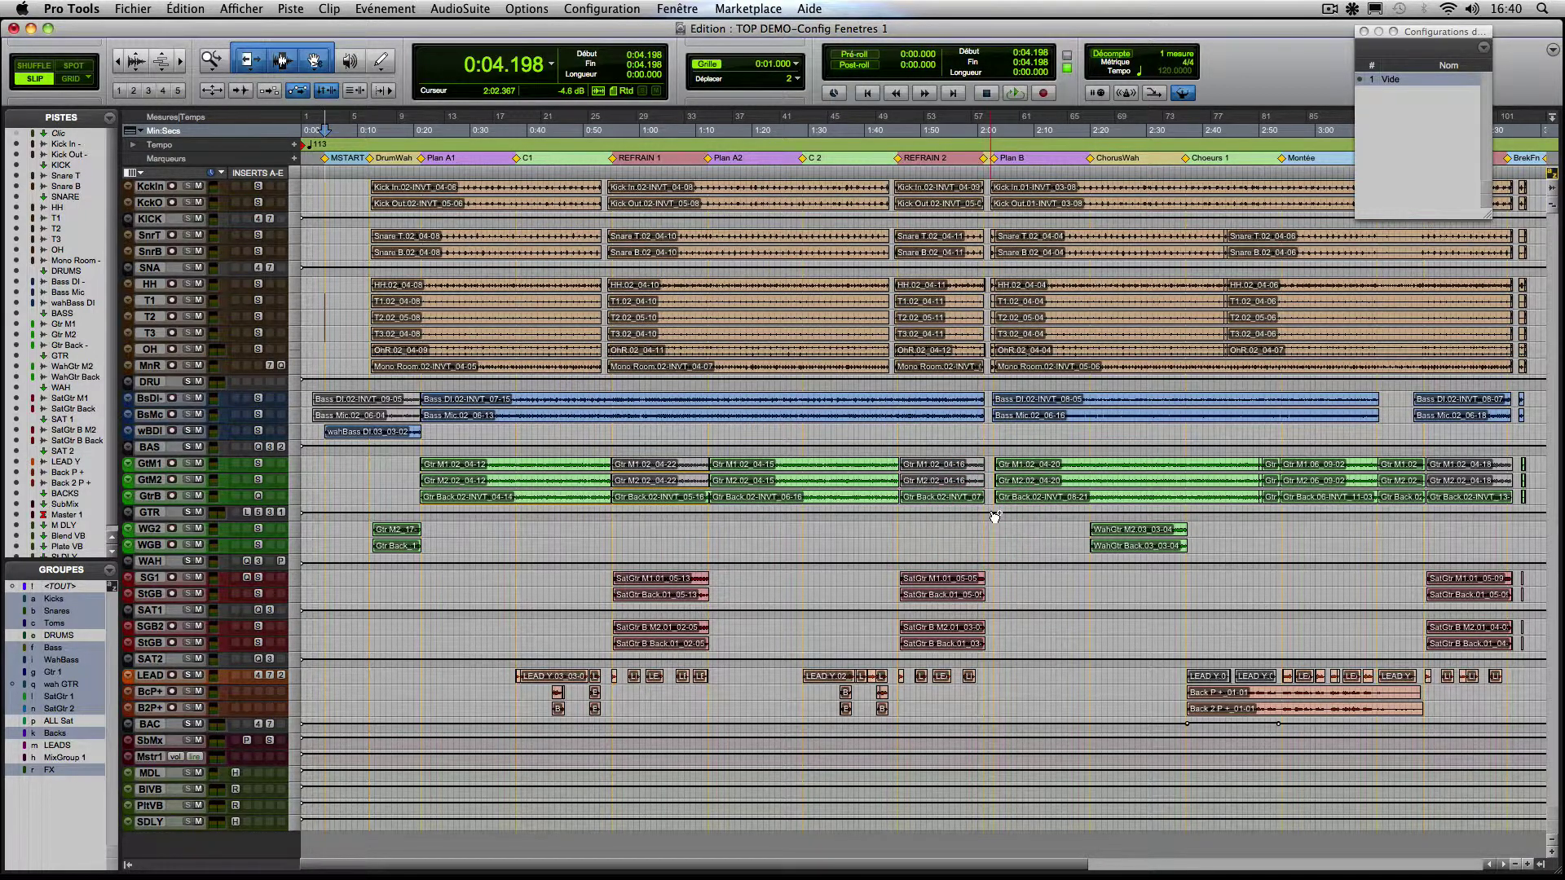
# Step: Switch to the mix window, open the KICK track's VEQ4 plug-in near its upper edge and untarget it so it stays open
pyautogui.press('super+equal')
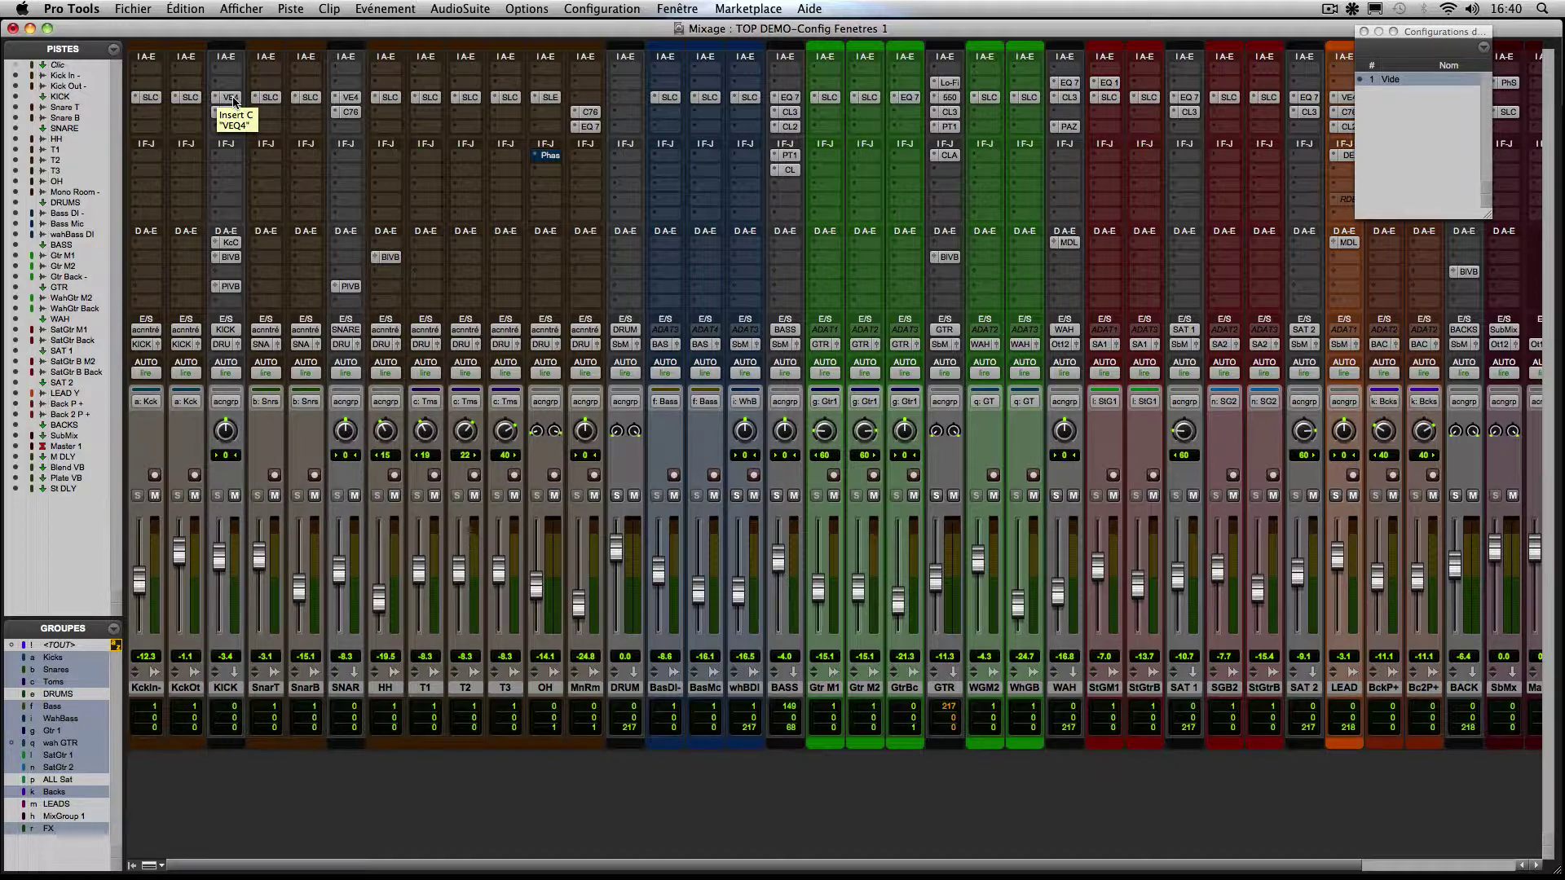
pyautogui.click(230, 97)
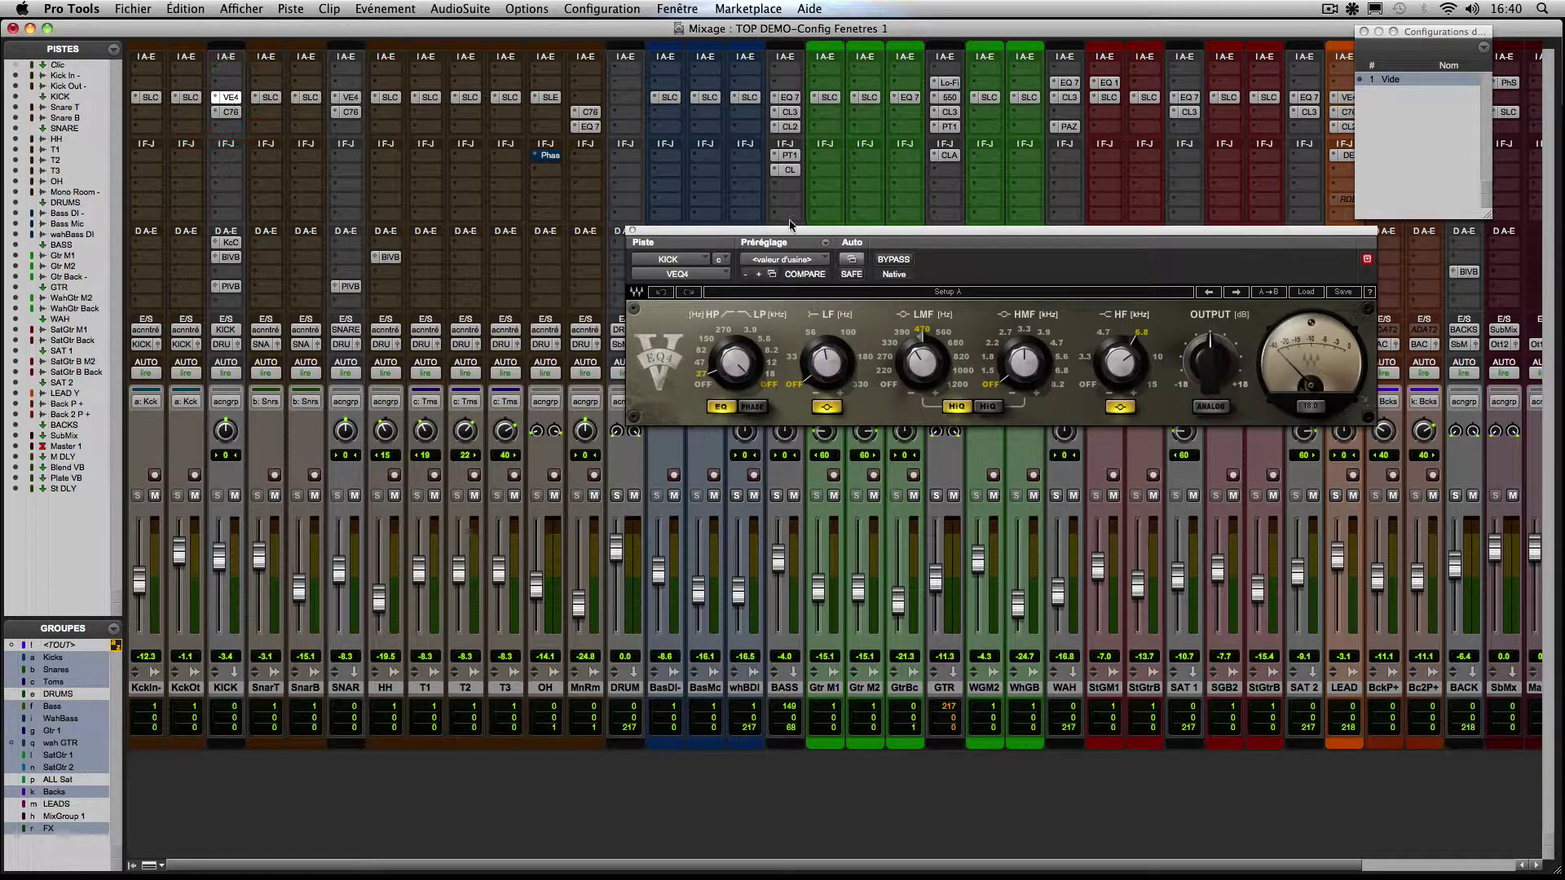
pyautogui.moveTo(801, 232); pyautogui.dragTo(637, 68)
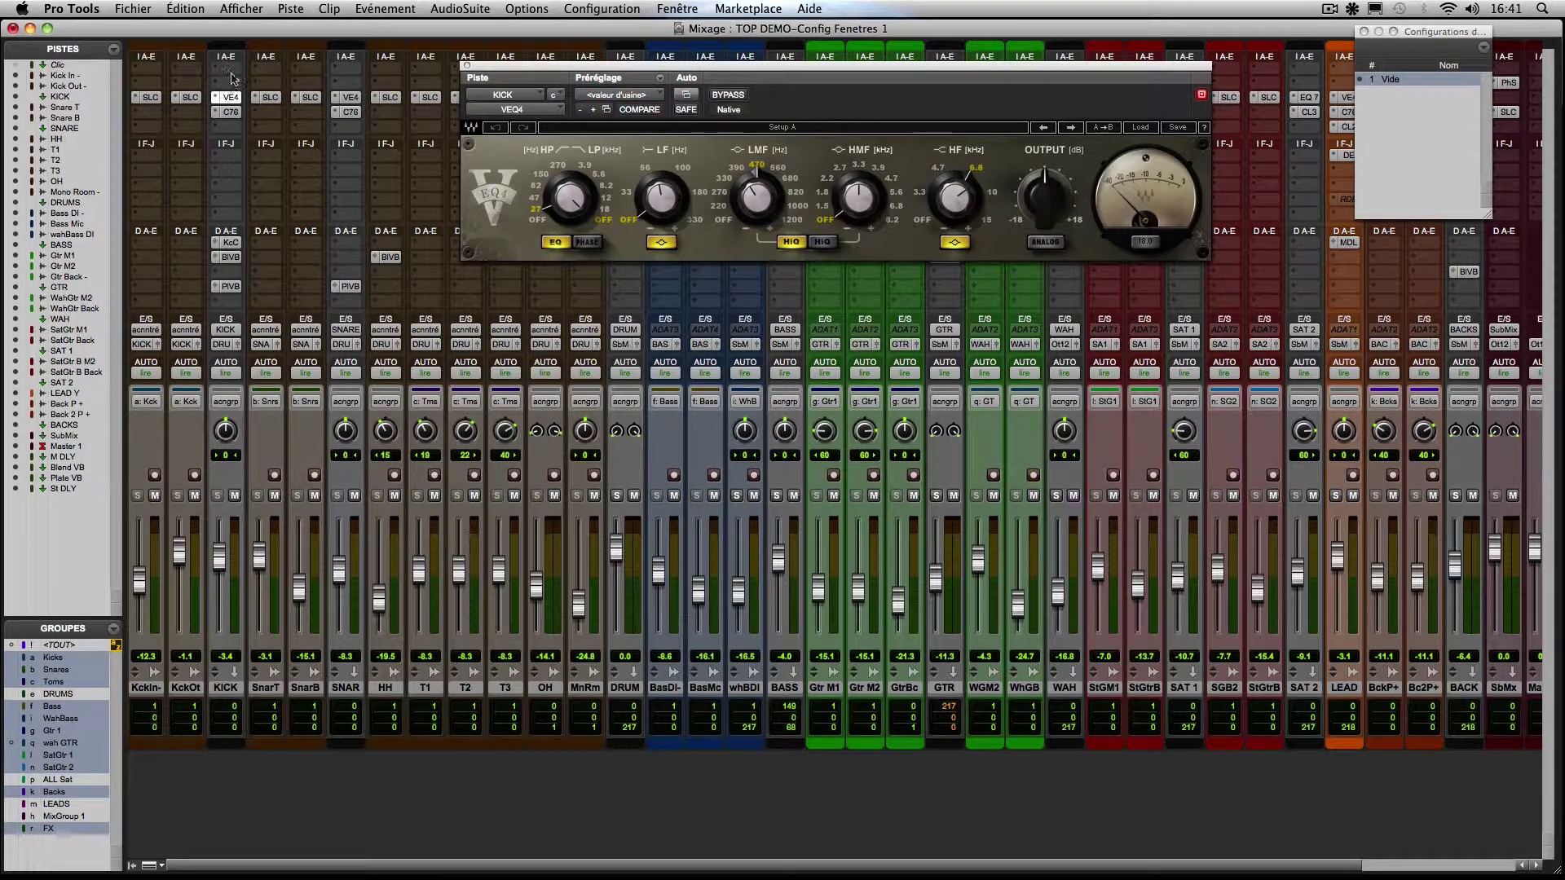
pyautogui.click(1203, 96)
# Step: Open the KICK track's CLA-76 compressor and arrange its window below the KICK VEQ4 window
pyautogui.click(232, 113)
pyautogui.moveTo(559, 62); pyautogui.dragTo(504, 302)
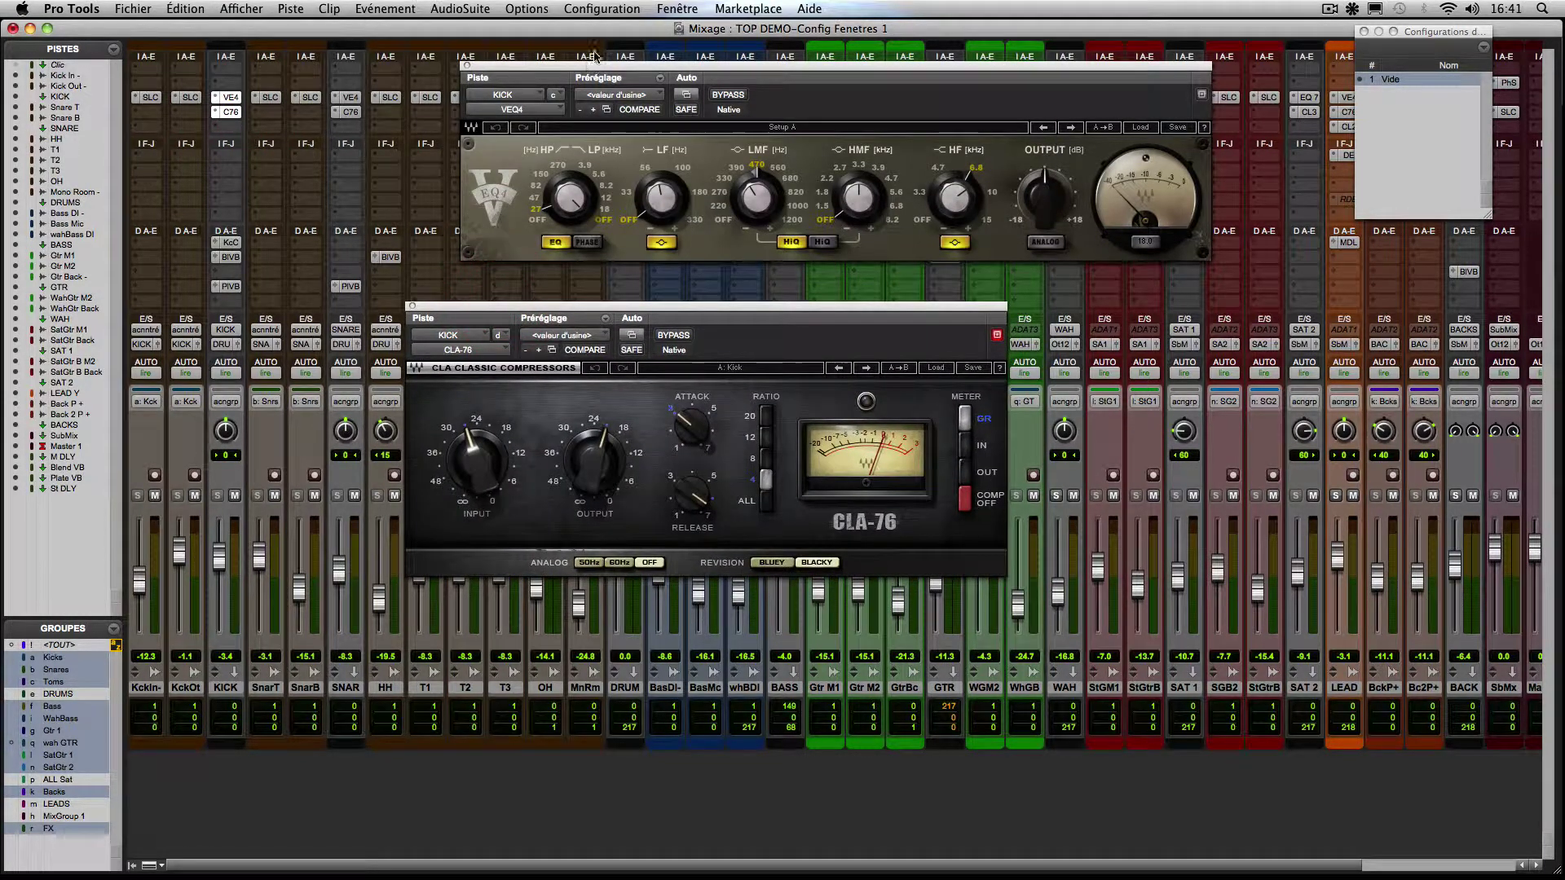
pyautogui.moveTo(593, 65); pyautogui.dragTo(505, 49)
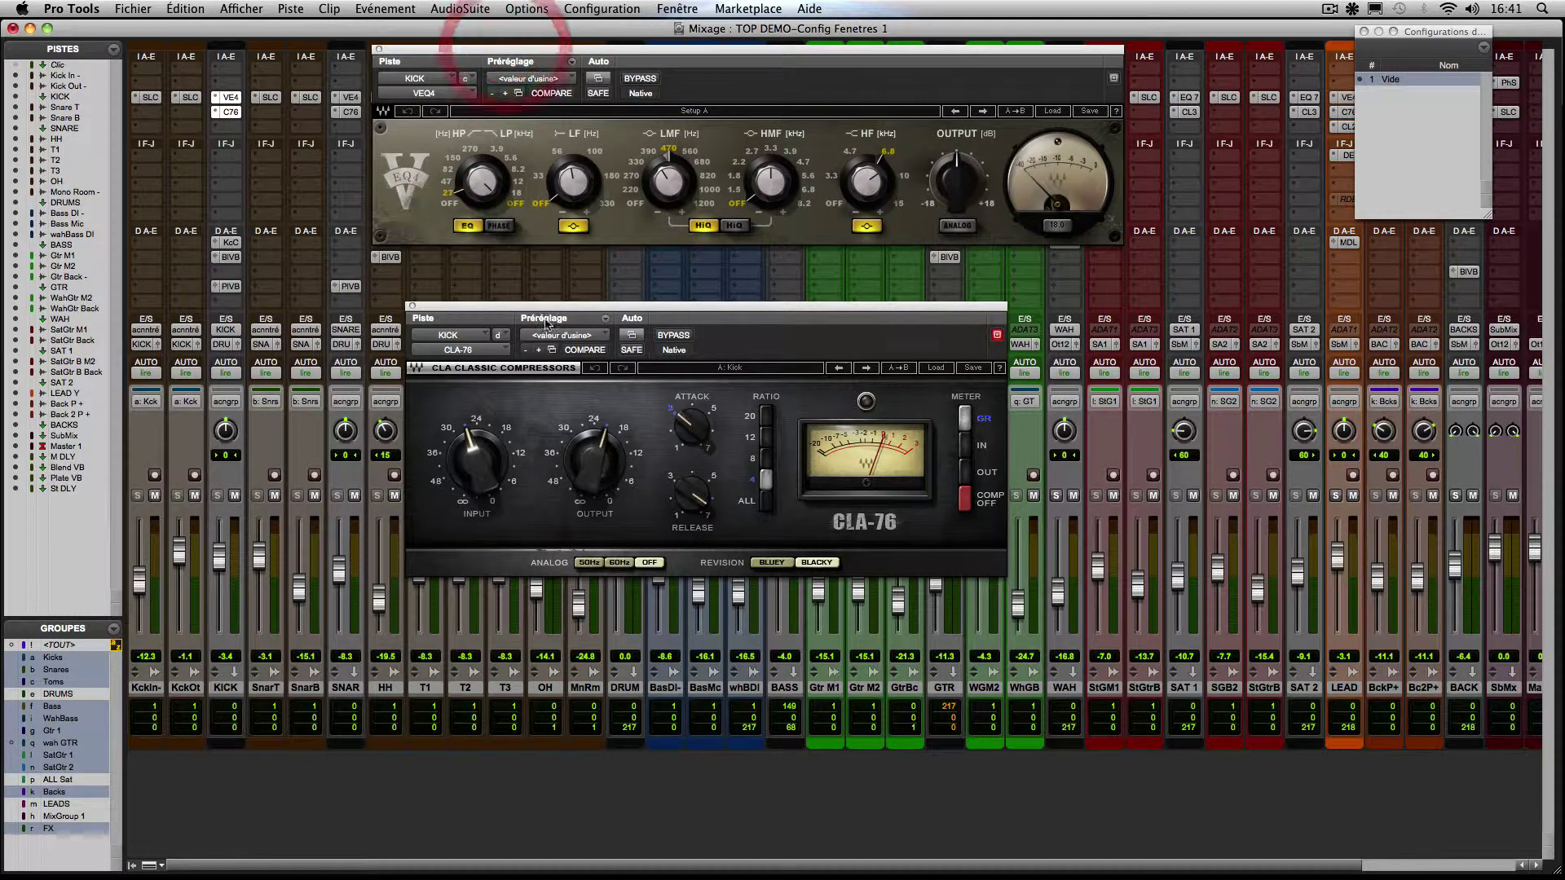
pyautogui.moveTo(554, 308); pyautogui.dragTo(442, 499)
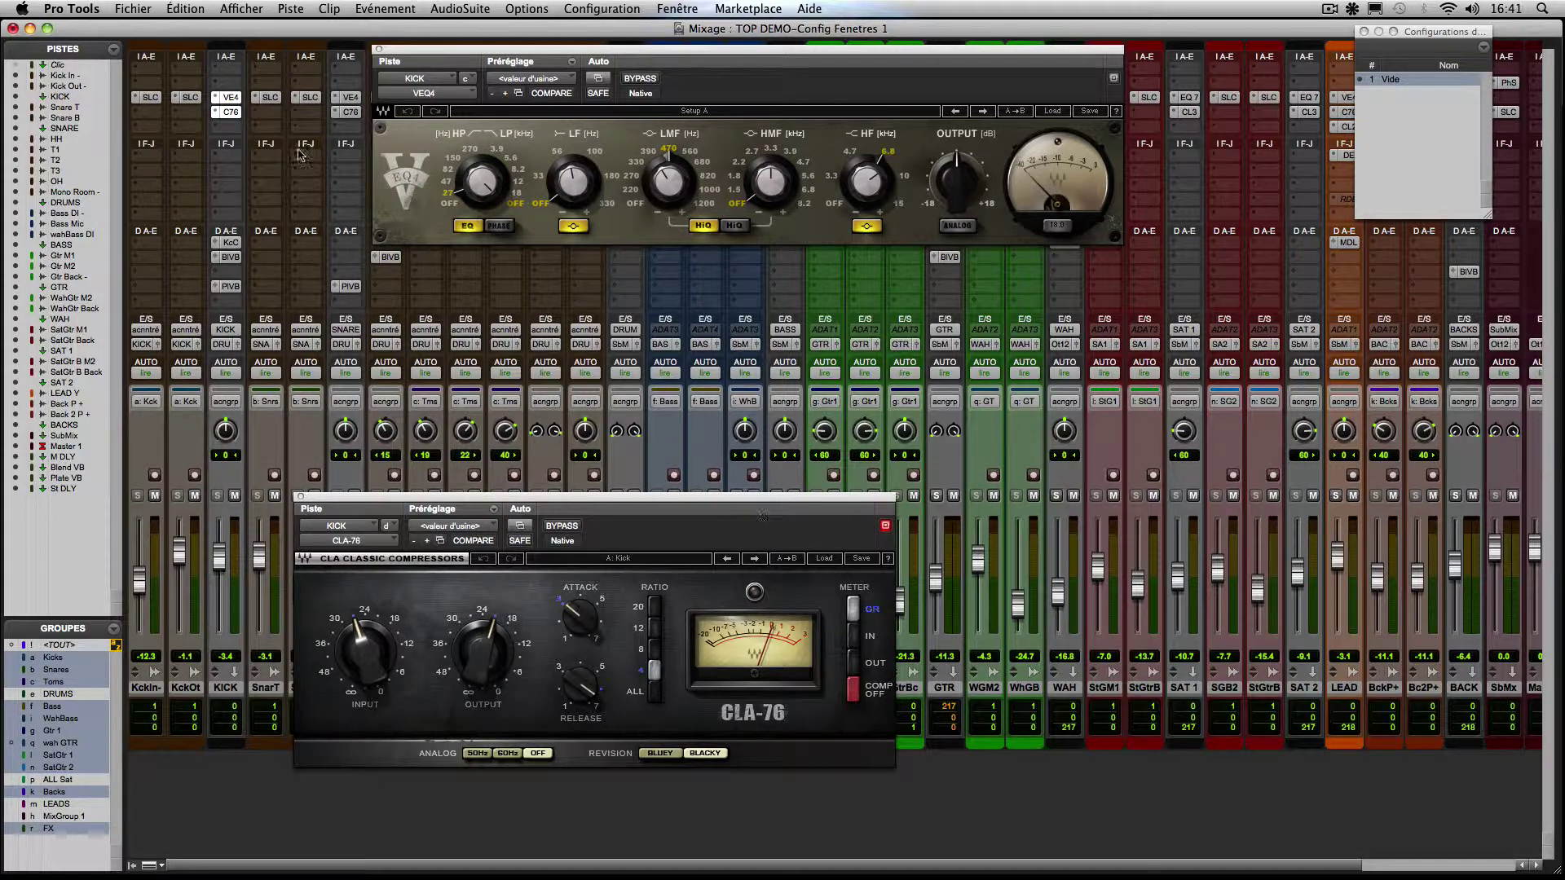
# Step: Open the SNARE track's VEQ4 and CLA-76 in additional plug-in windows and place them beside the KICK plug-ins
pyautogui.keyDown('shift'); pyautogui.click(350, 97); pyautogui.keyUp('shift')
pyautogui.moveTo(399, 33); pyautogui.dragTo(1164, 257)
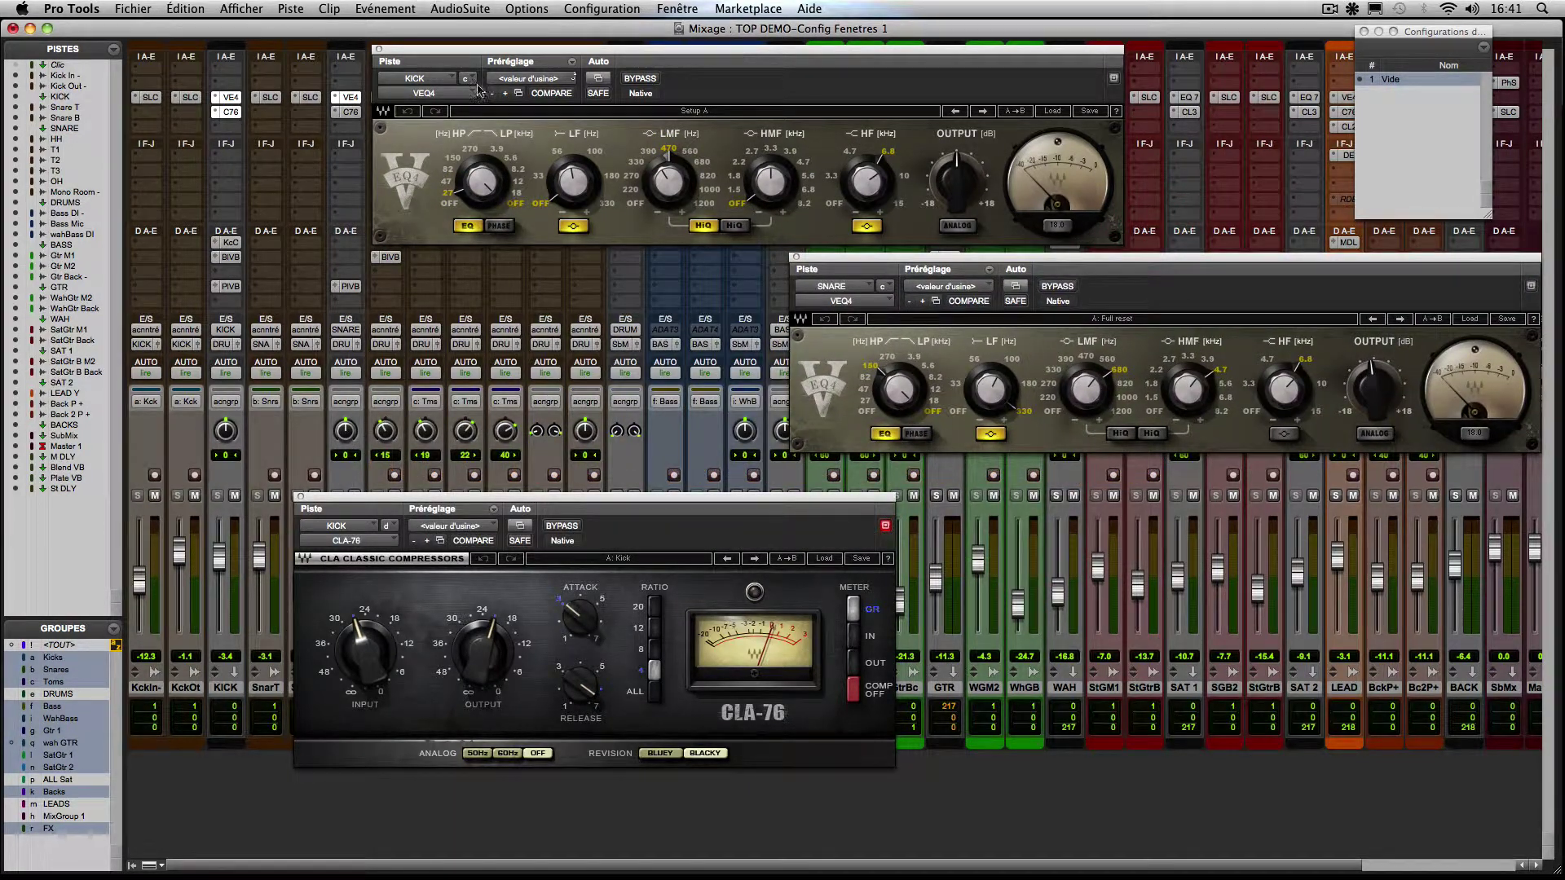
pyautogui.keyDown('shift'); pyautogui.click(352, 114); pyautogui.keyUp('shift')
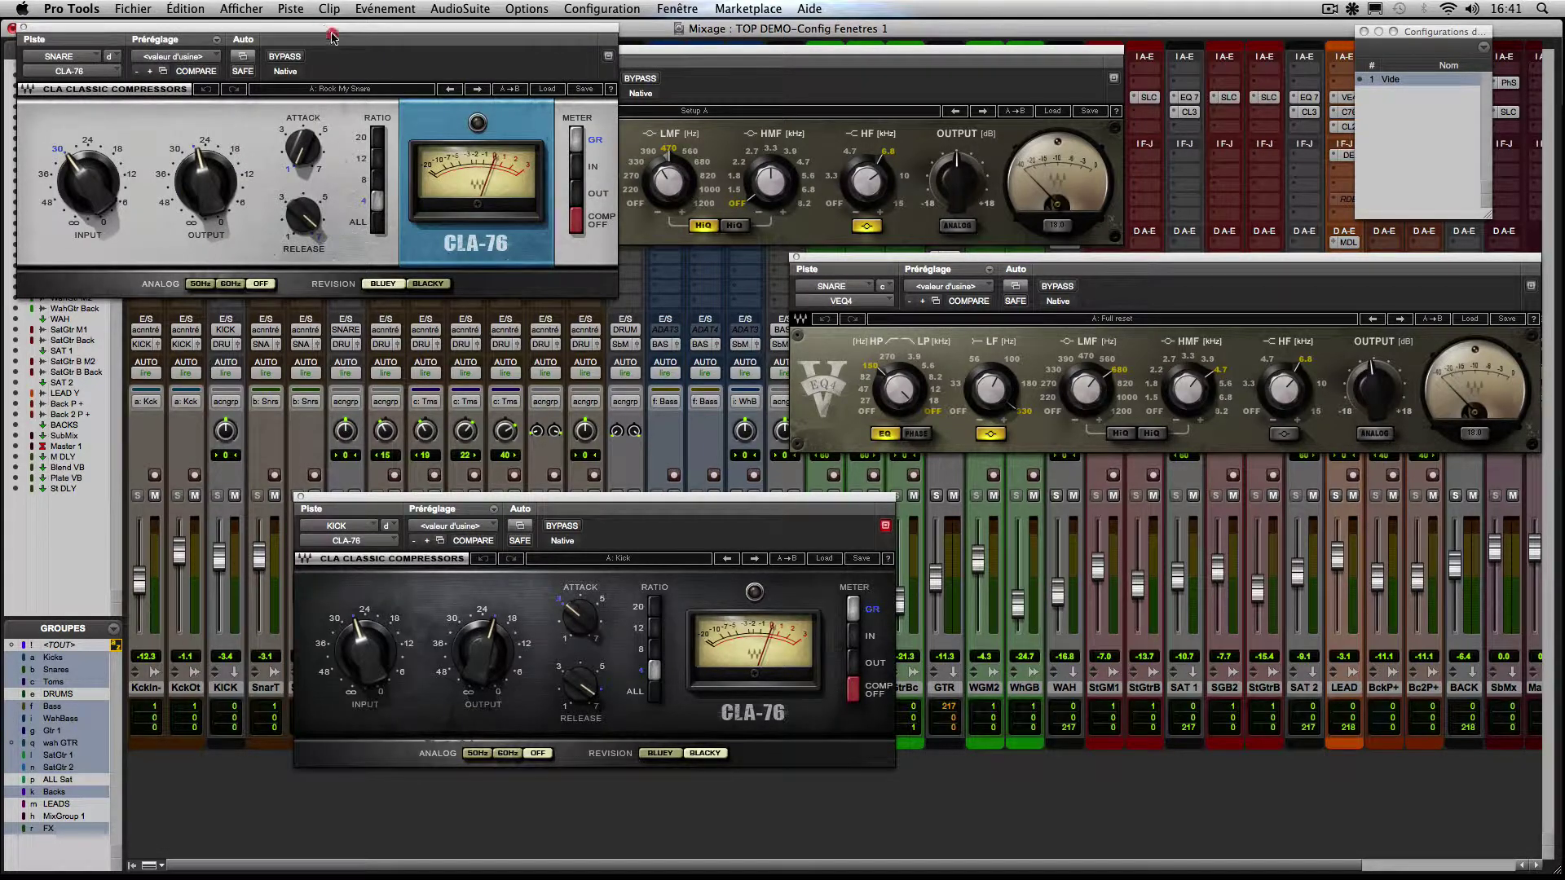
pyautogui.moveTo(333, 37); pyautogui.dragTo(1255, 519)
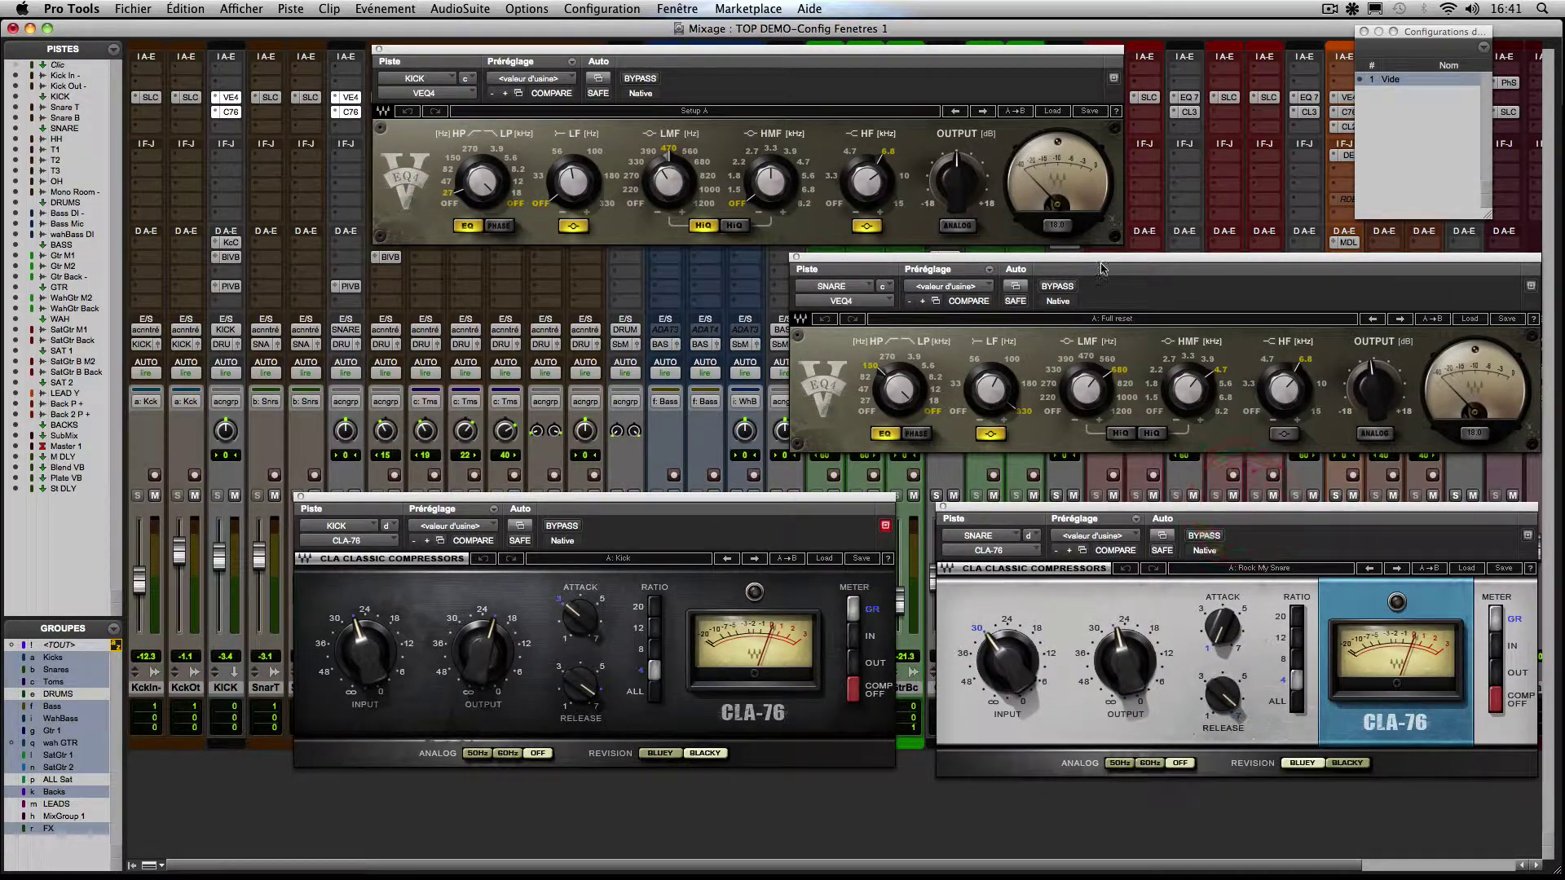
# Step: Stack the two VEQ4 windows in one column and the two CLA-76 windows in another, KICK above SNARE
pyautogui.moveTo(1089, 269); pyautogui.dragTo(525, 287)
pyautogui.moveTo(505, 51); pyautogui.dragTo(355, 68)
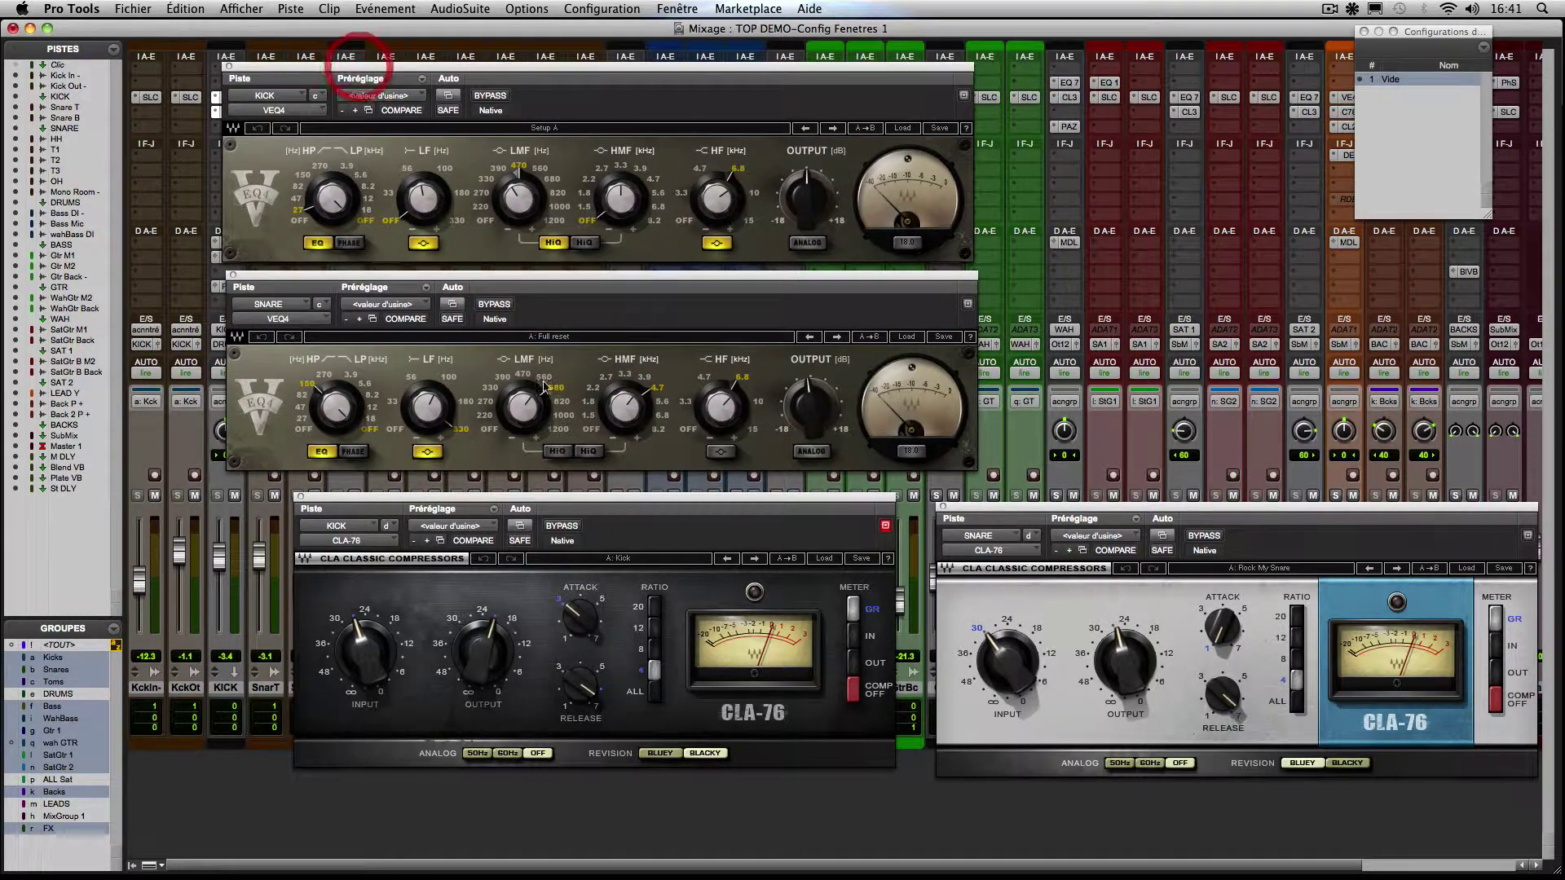
pyautogui.moveTo(607, 496); pyautogui.dragTo(1257, 110)
pyautogui.moveTo(1171, 511); pyautogui.dragTo(1178, 392)
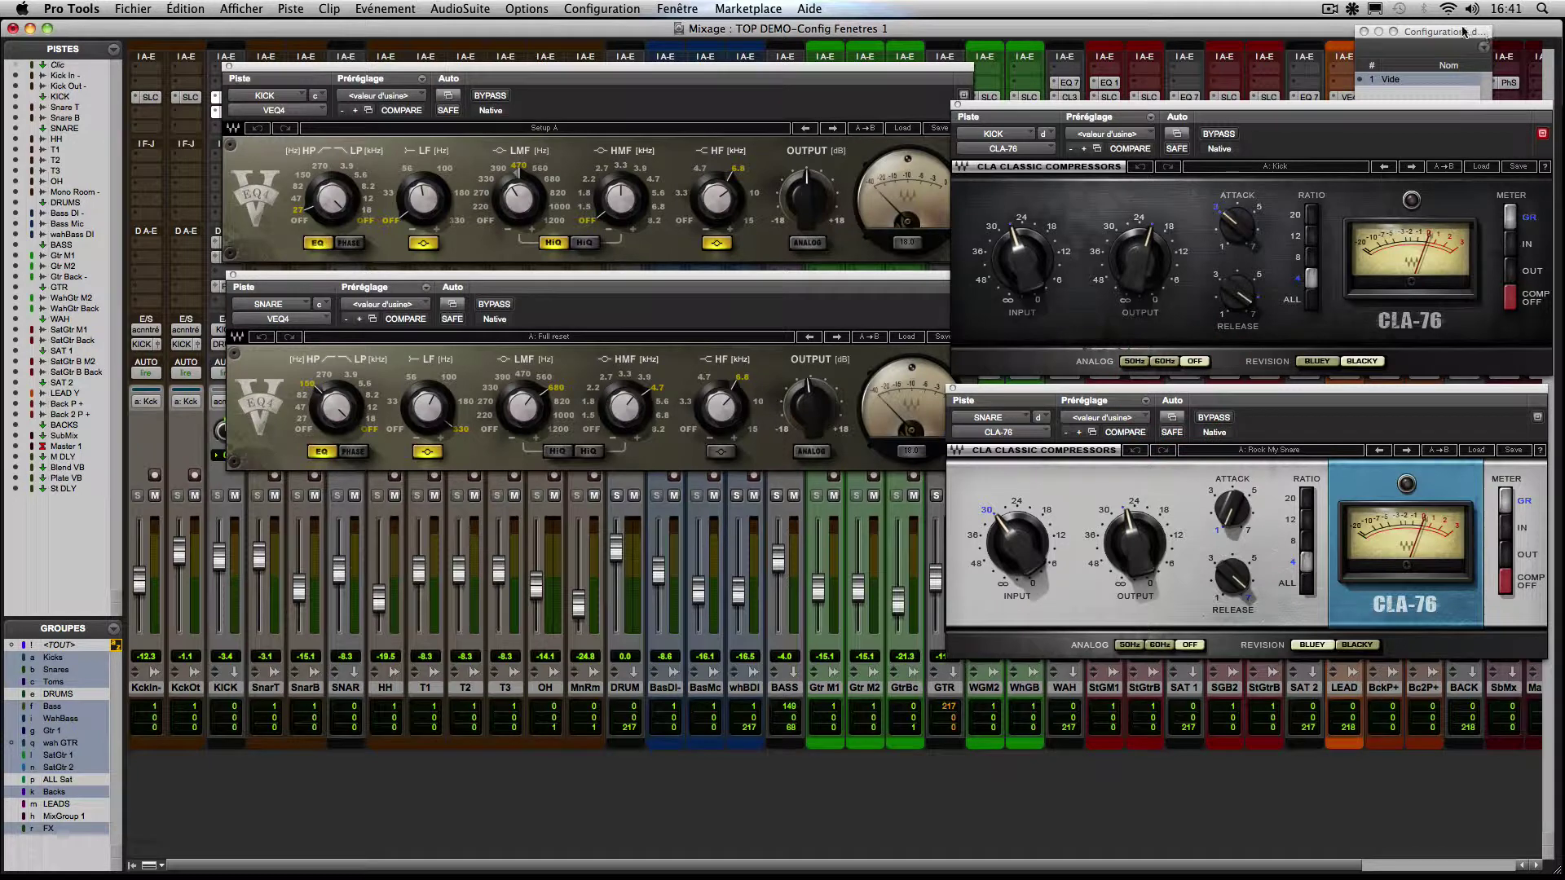
# Step: Save the four-plug-in layout as window configuration 2 named "Drum Process", without display settings
pyautogui.click(1482, 50)
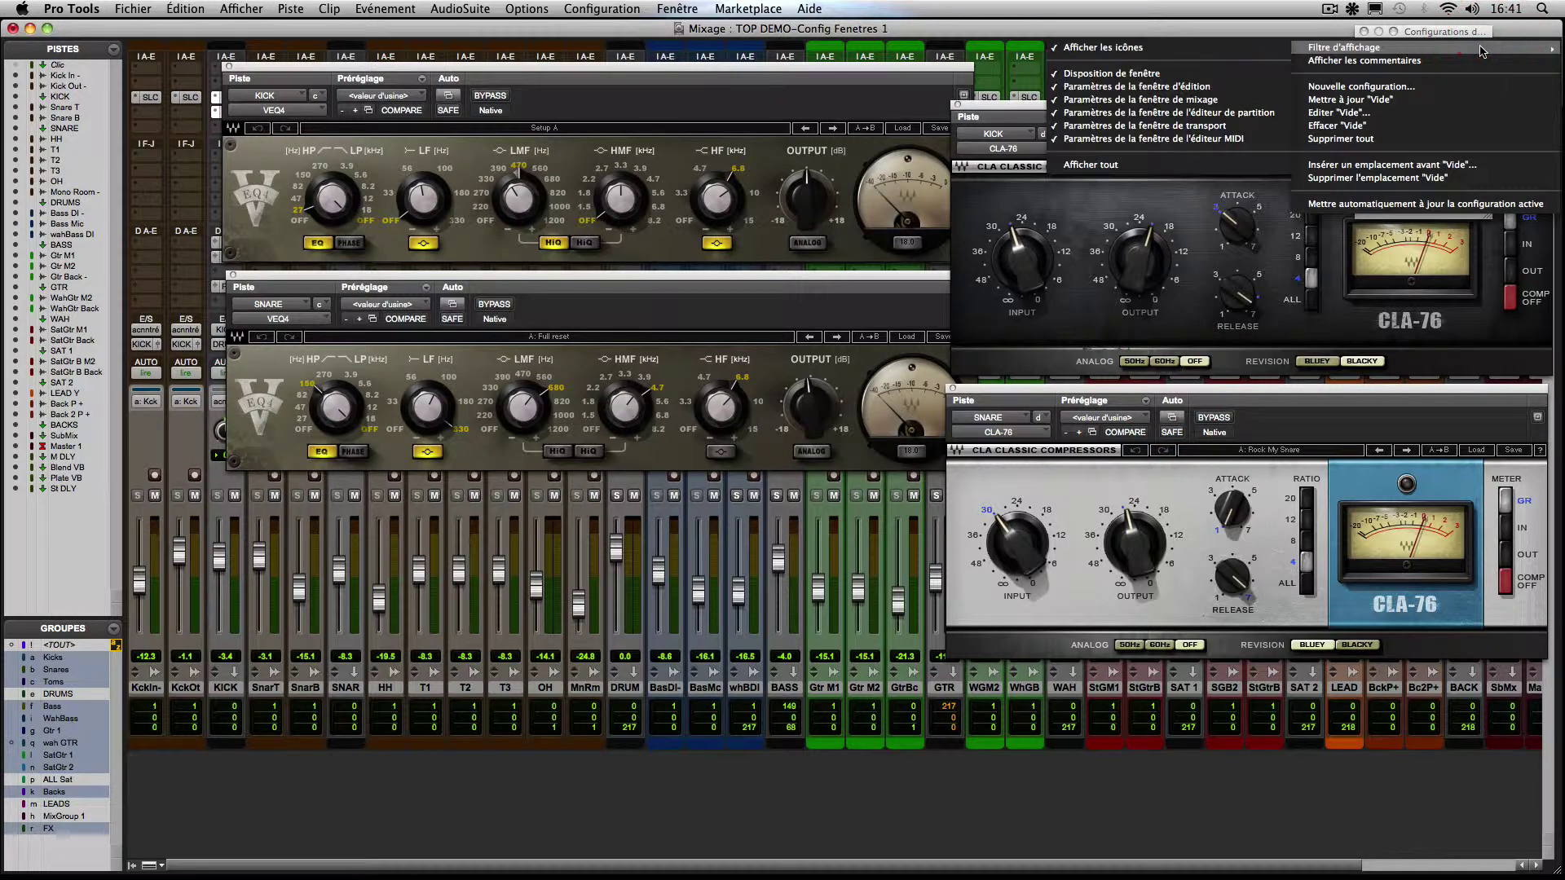
pyautogui.click(1455, 86)
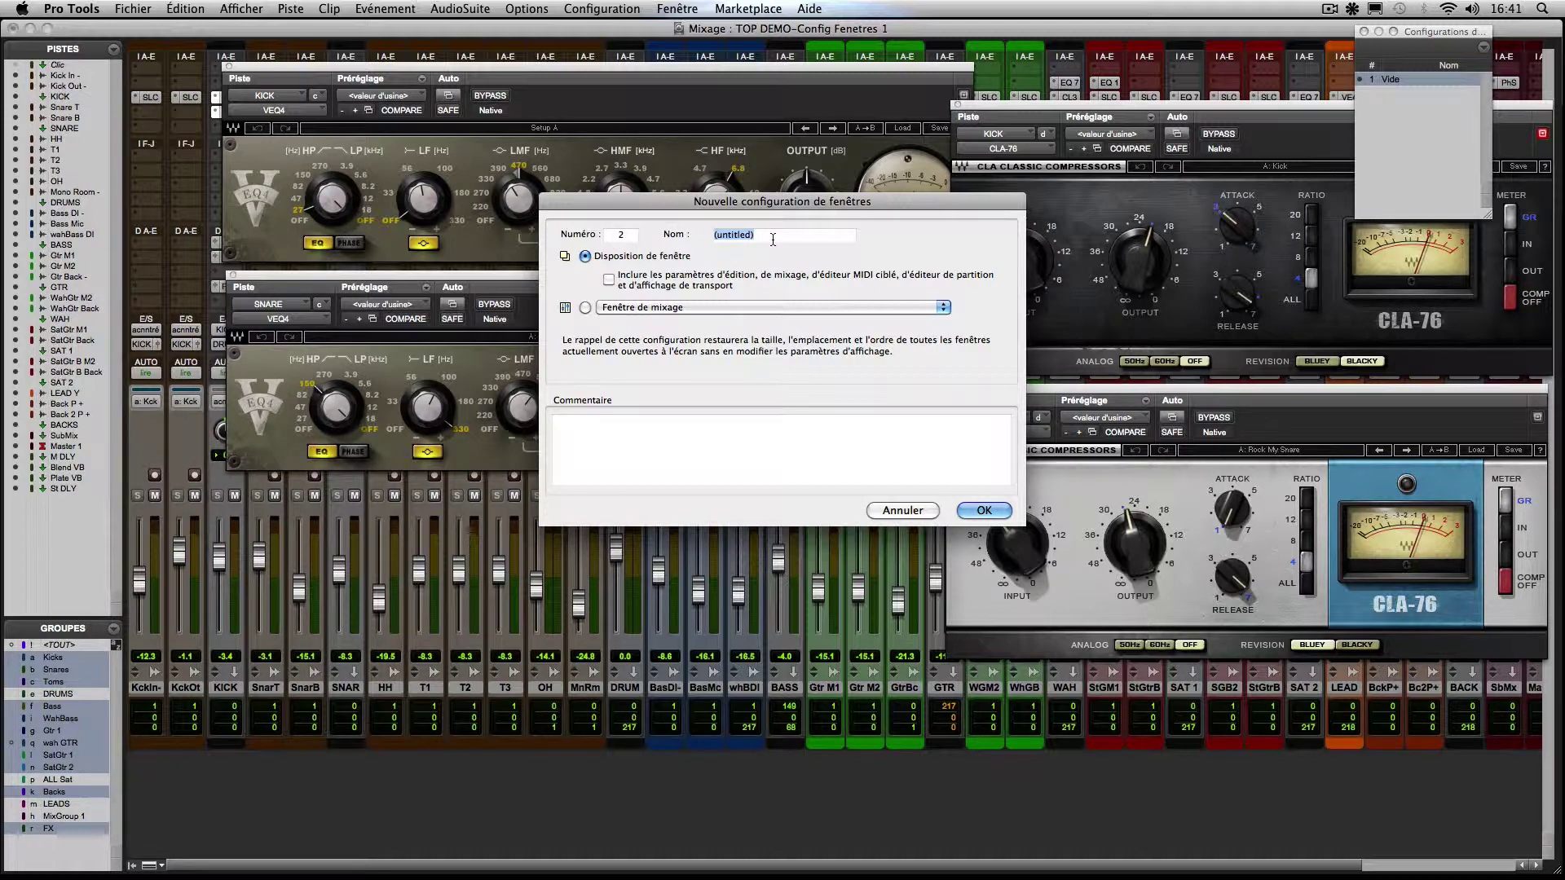
pyautogui.write('Drum Procedss')
pyautogui.click(986, 511)
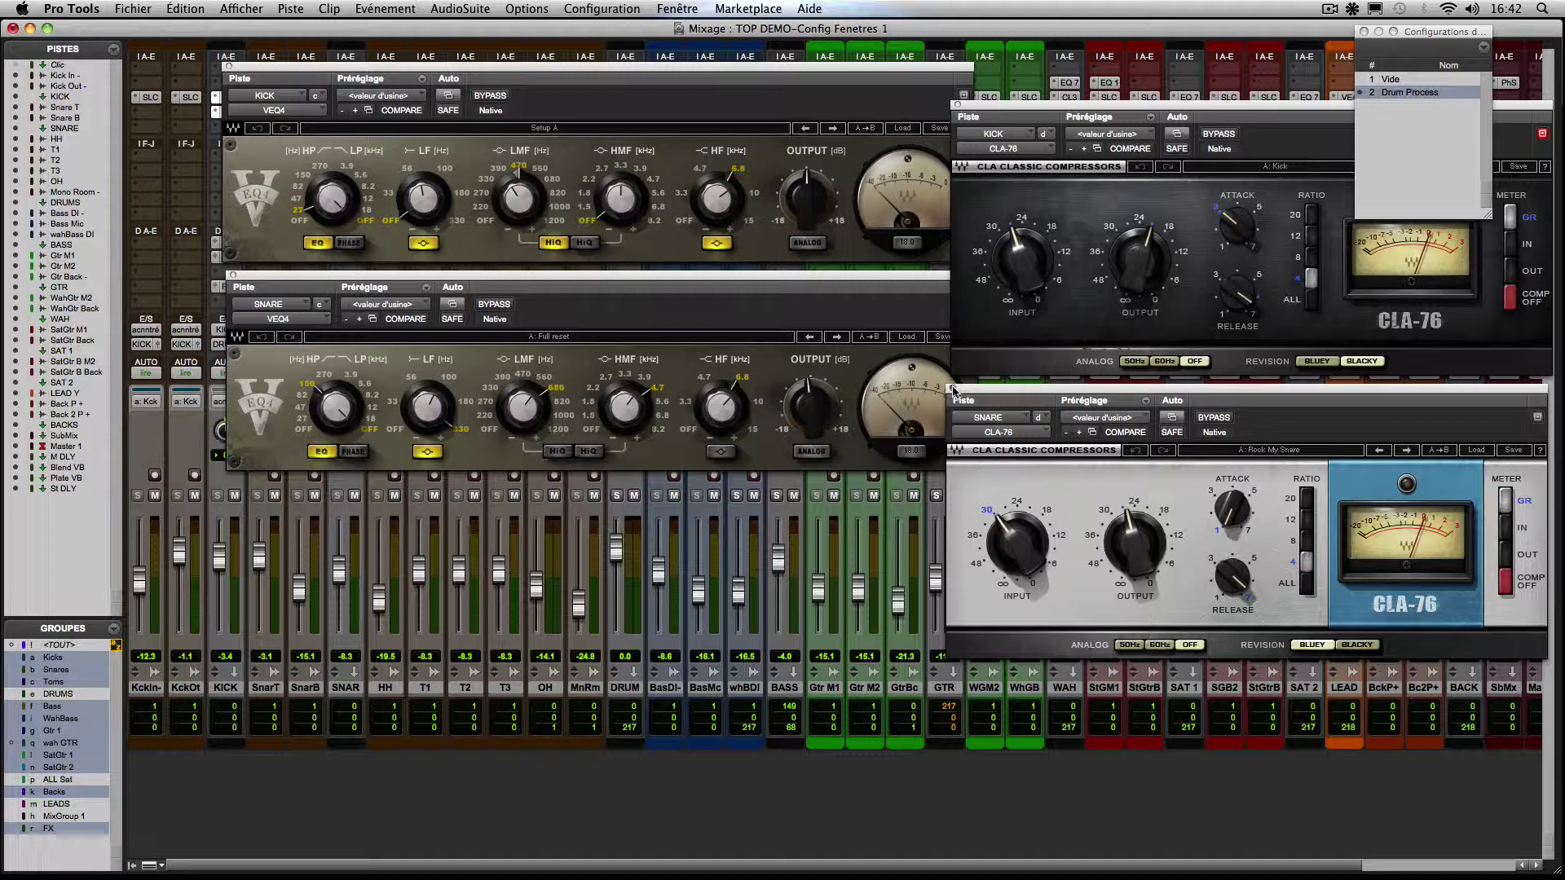
# Step: Close all four KICK and SNARE plug-in windows, leaving the mixer and the configurations list open
pyautogui.click(955, 390)
pyautogui.click(958, 105)
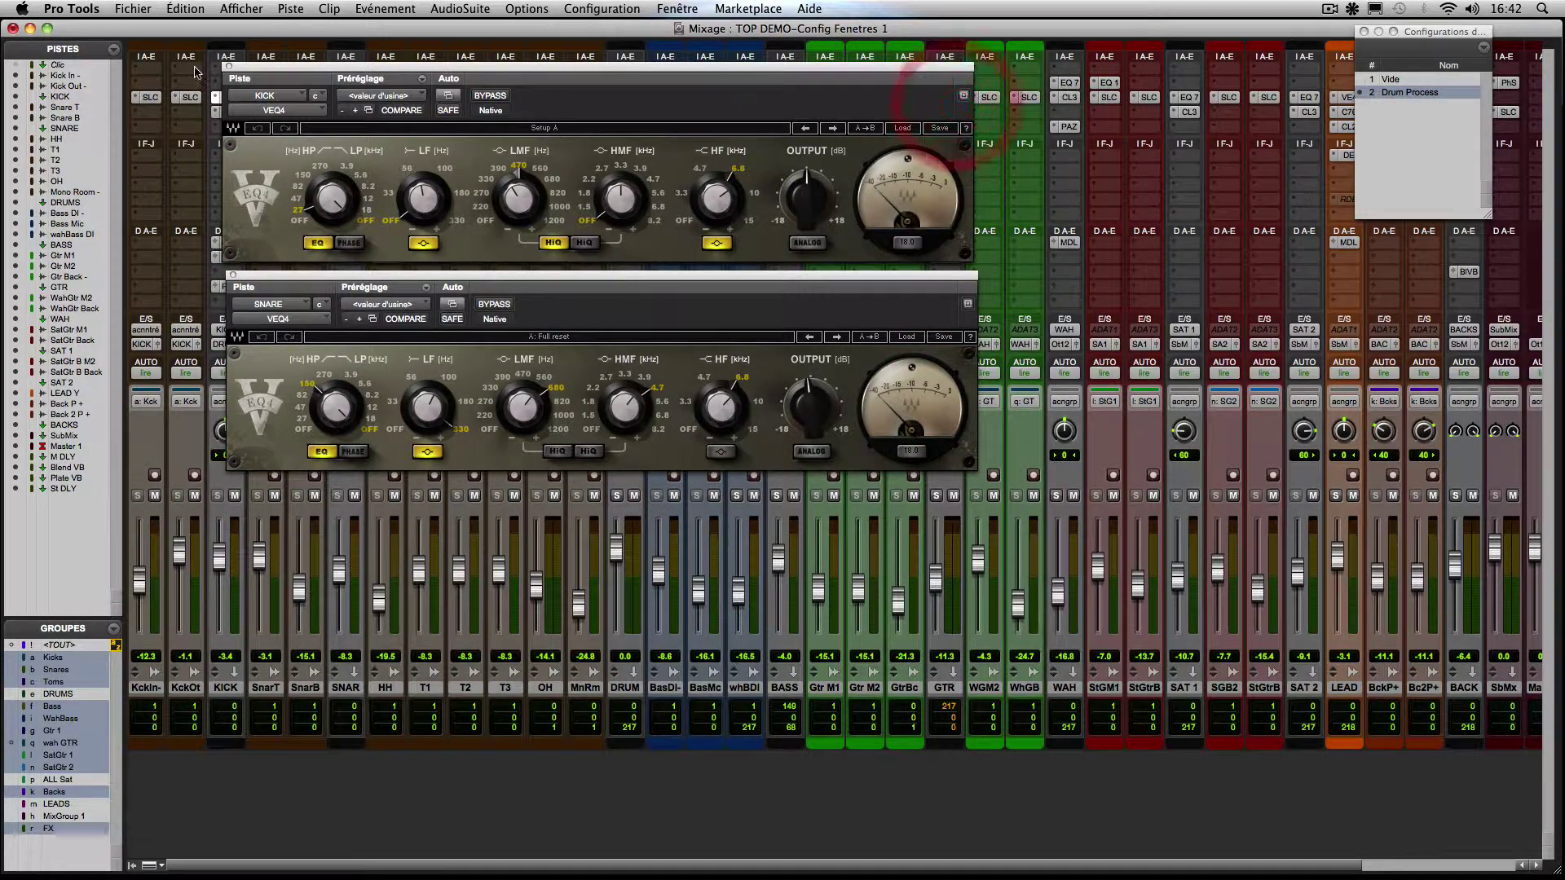
pyautogui.click(229, 67)
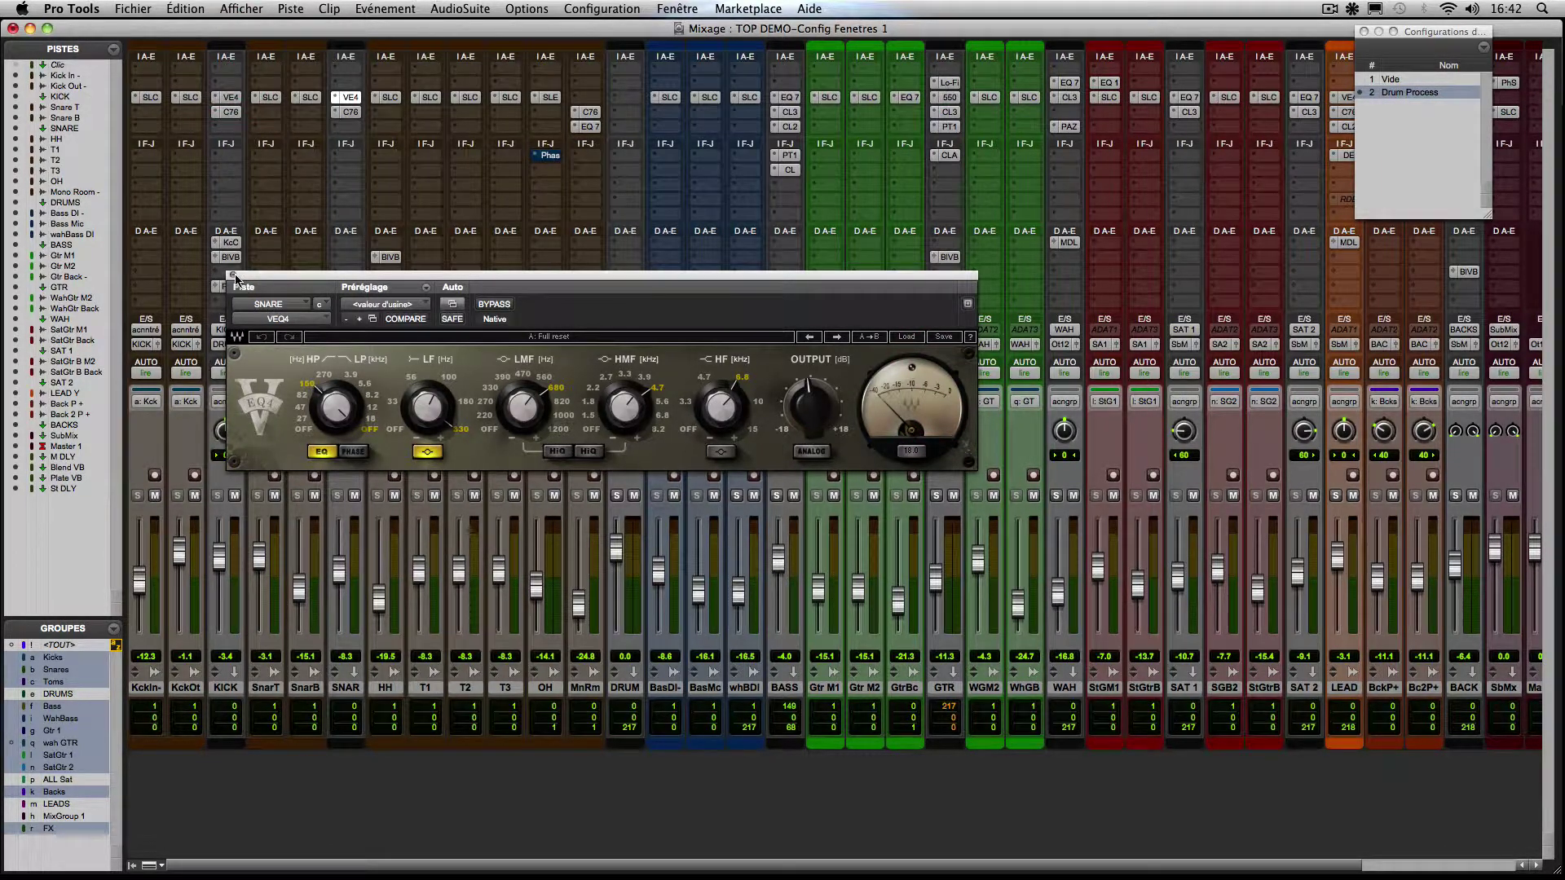
pyautogui.click(232, 277)
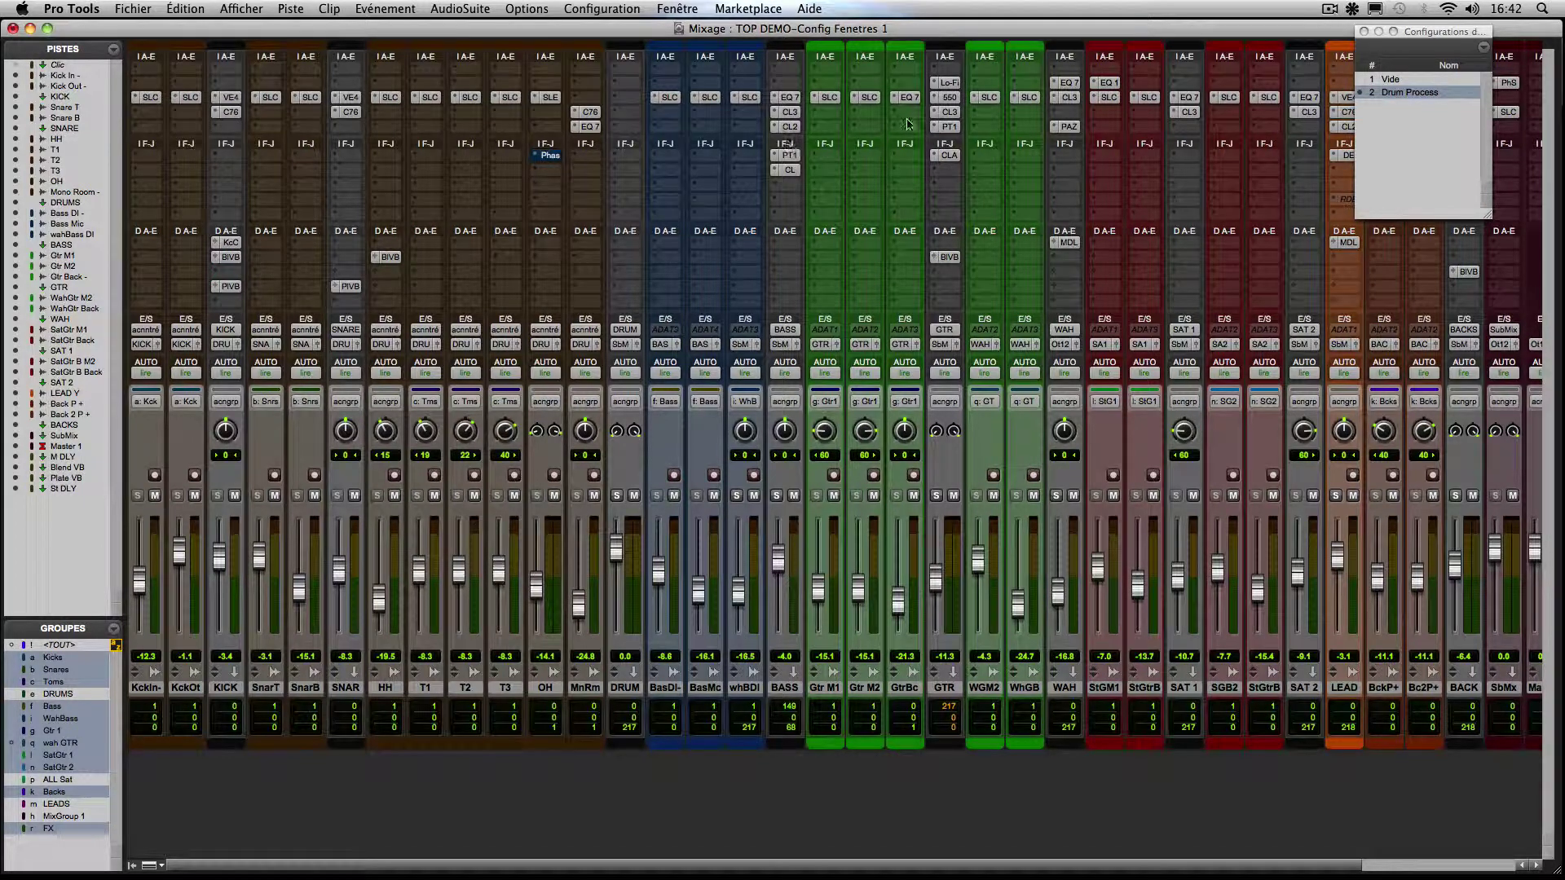
# Step: Open the GTR track's API-550B, CLA-3A and PuigTec EQP1A plug-ins together in three separate windows
pyautogui.click(949, 97)
pyautogui.moveTo(1001, 111); pyautogui.dragTo(639, 206)
pyautogui.click(947, 112)
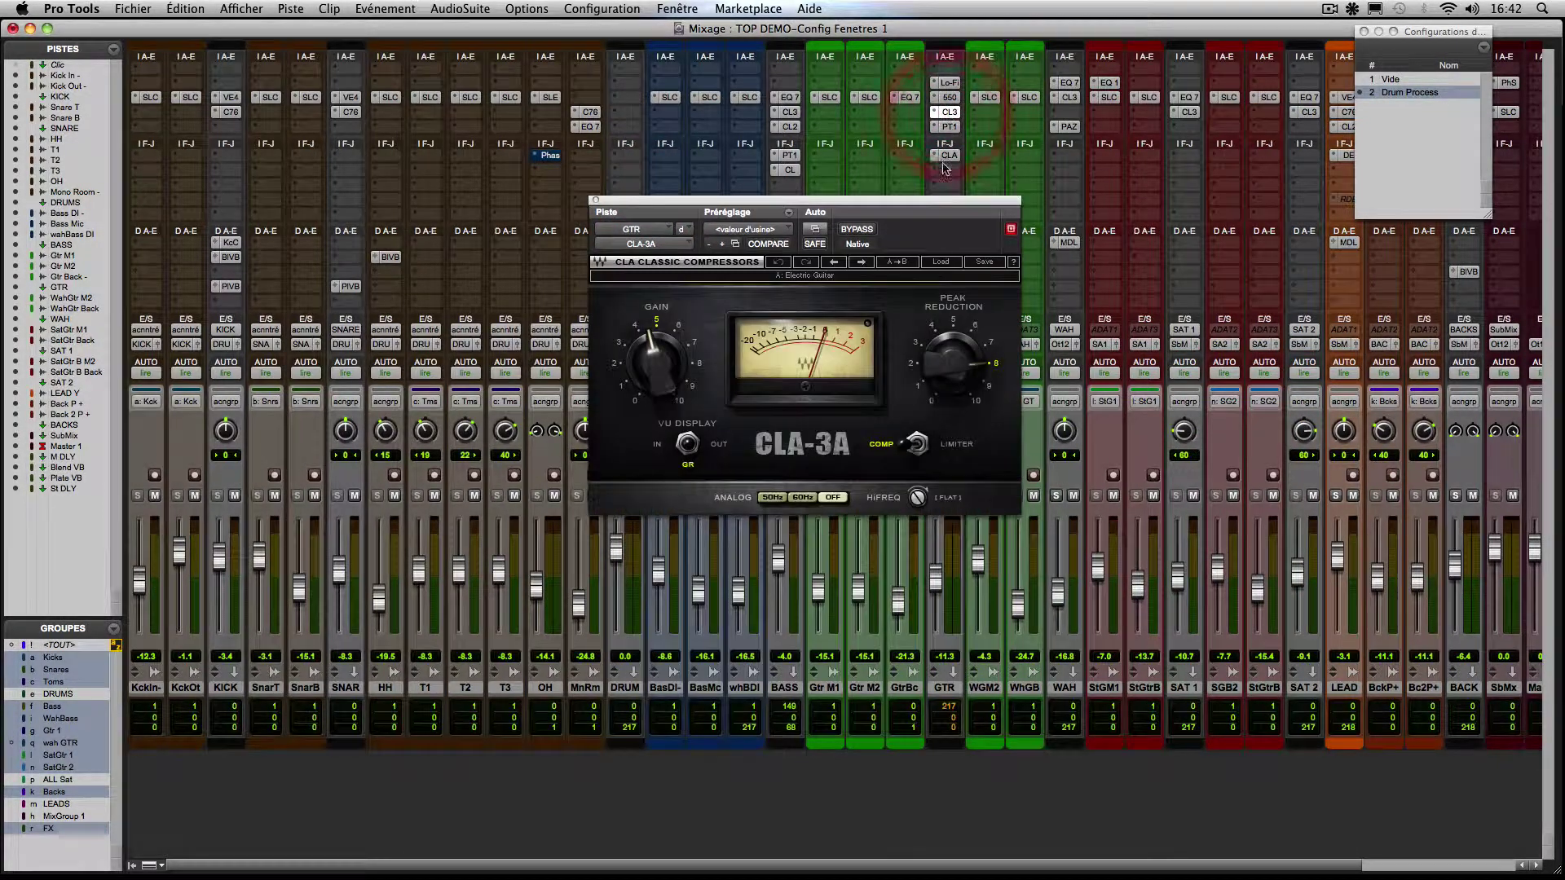
pyautogui.click(950, 97)
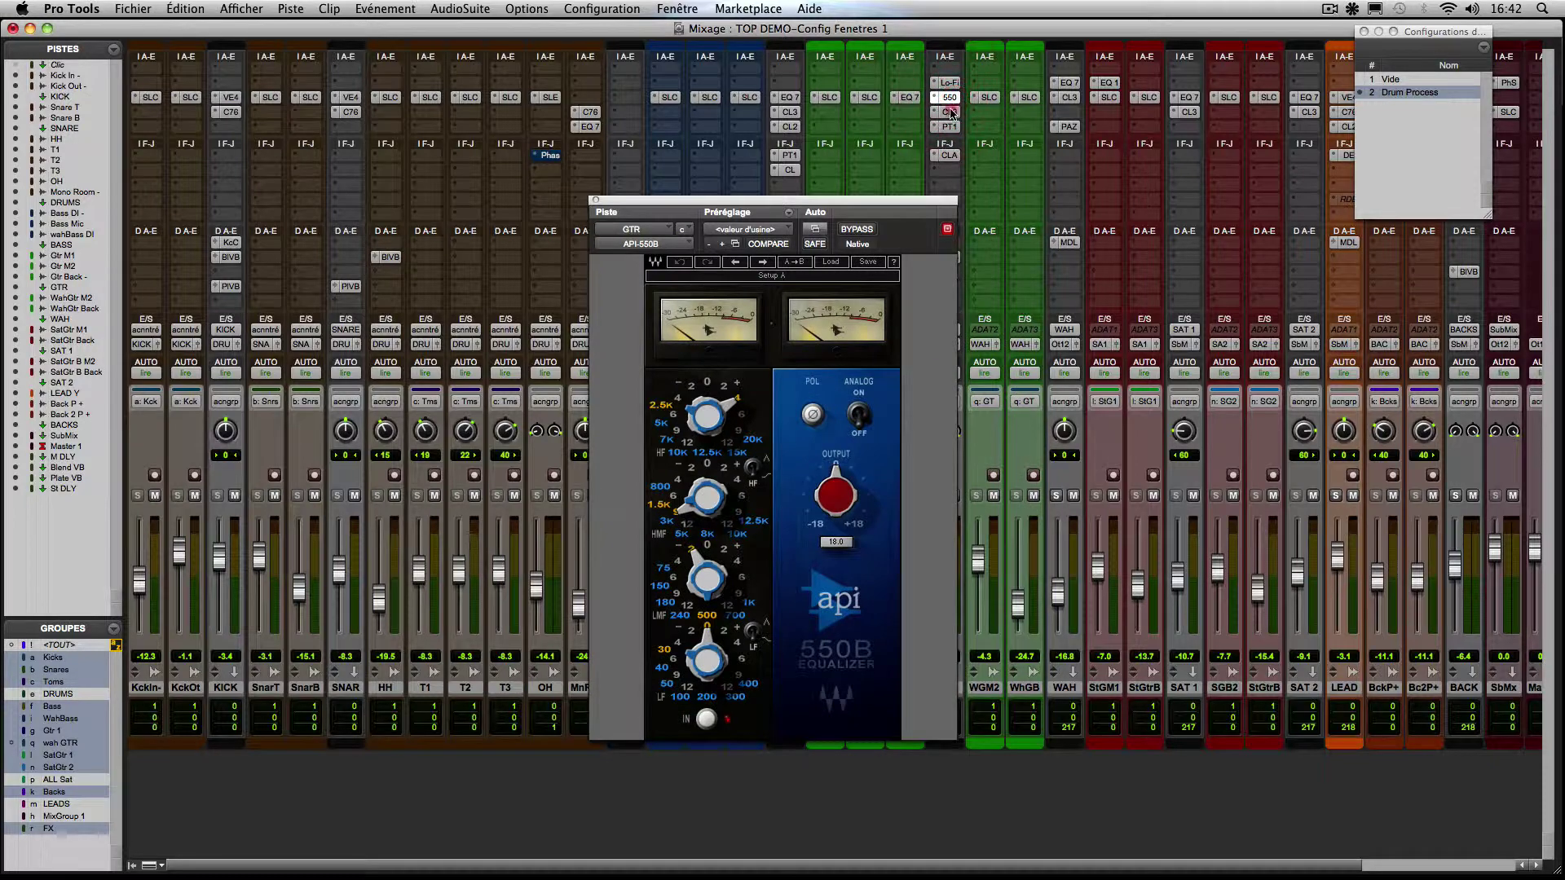
pyautogui.keyDown('shift'); pyautogui.click(948, 111); pyautogui.keyUp('shift')
pyautogui.moveTo(258, 30); pyautogui.dragTo(1211, 180)
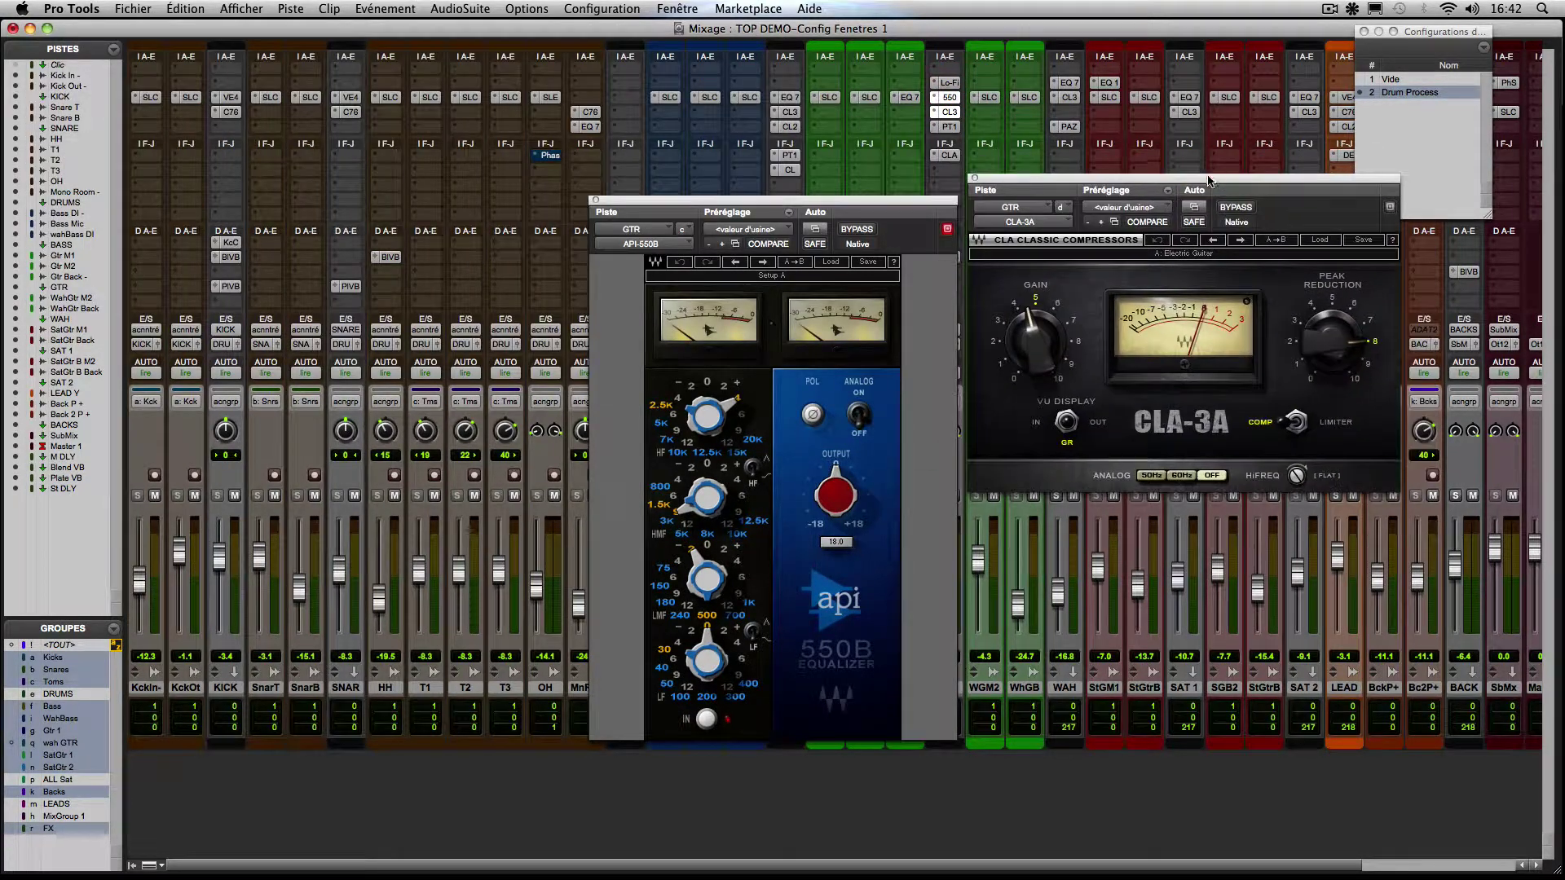
pyautogui.keyDown('shift'); pyautogui.click(948, 126); pyautogui.keyUp('shift')
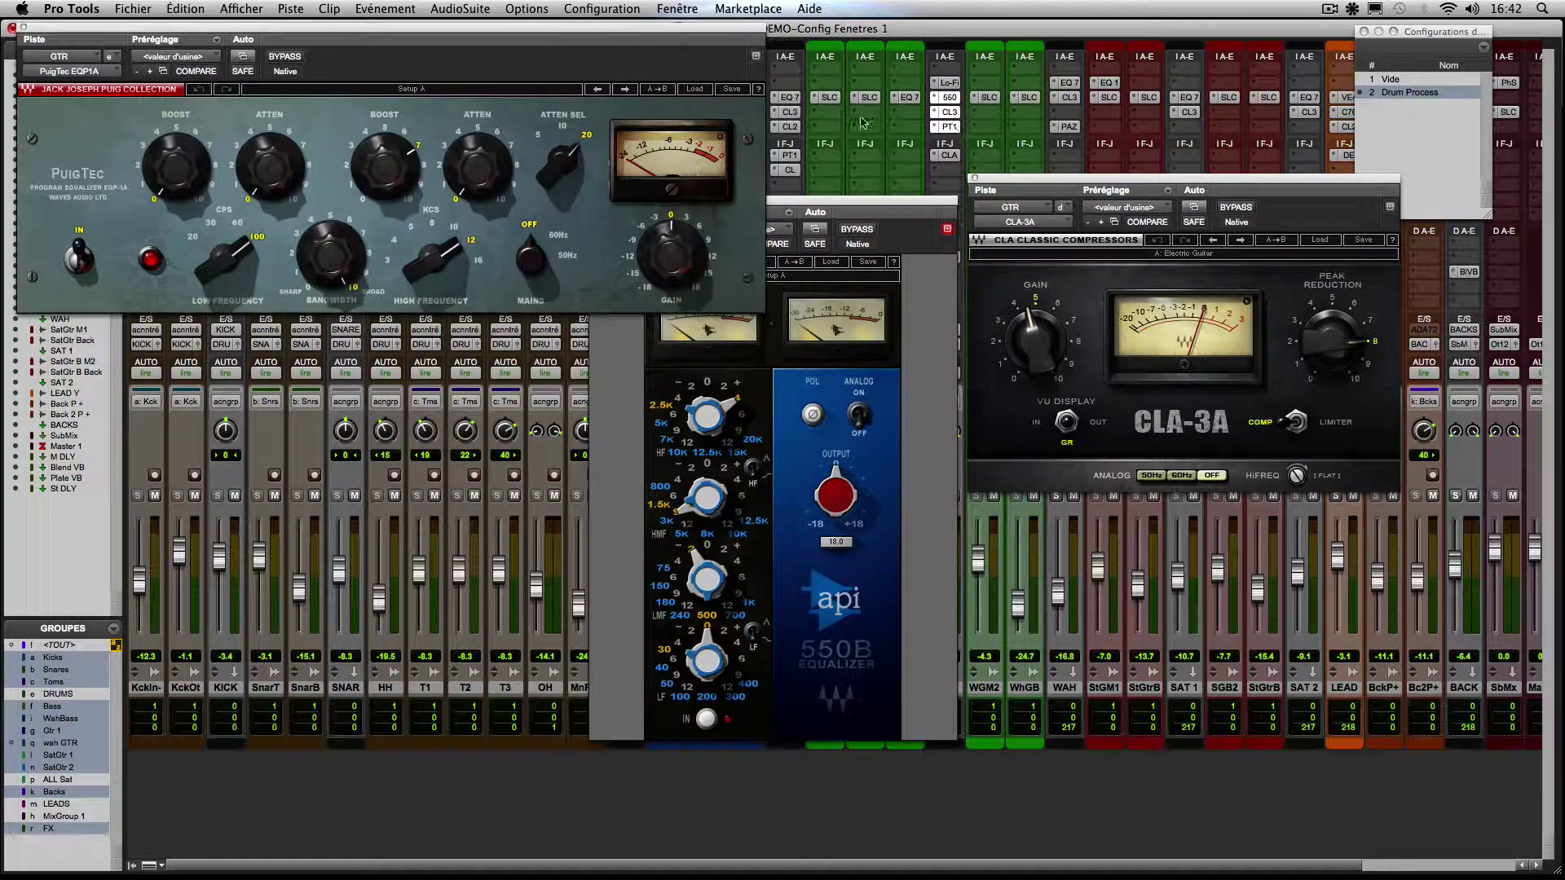
# Step: Arrange the API-550B beside the CLA-3A stacked above the PuigTec EQP1A, and place the GTR track's Blend VB send window next to the CLA-3A
pyautogui.moveTo(601, 34); pyautogui.dragTo(1369, 500)
pyautogui.moveTo(870, 204); pyautogui.dragTo(688, 245)
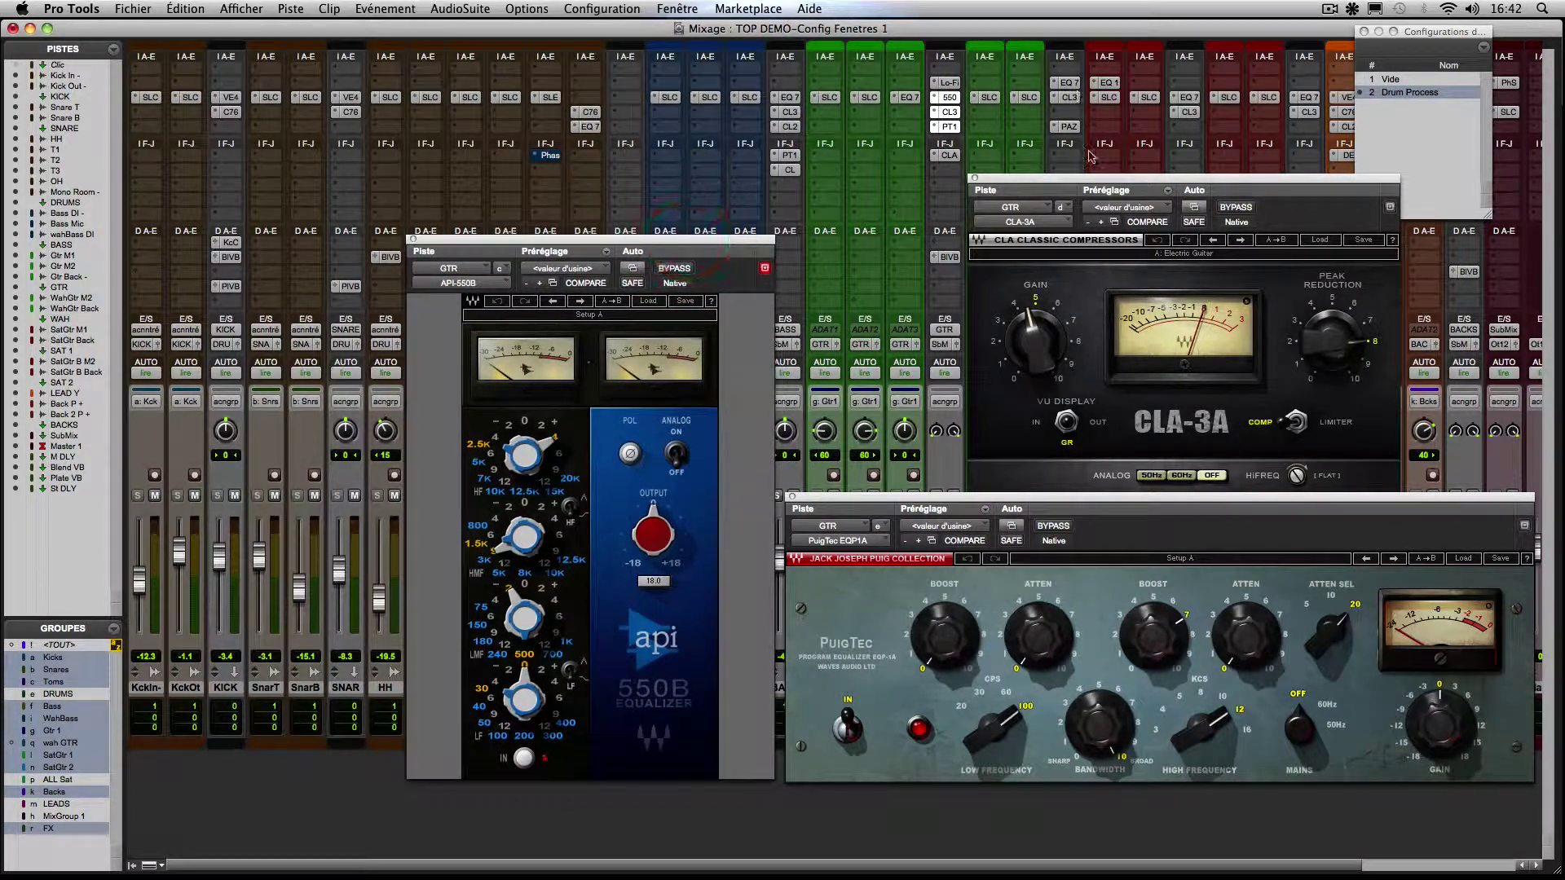
pyautogui.moveTo(1089, 178); pyautogui.dragTo(544, 98)
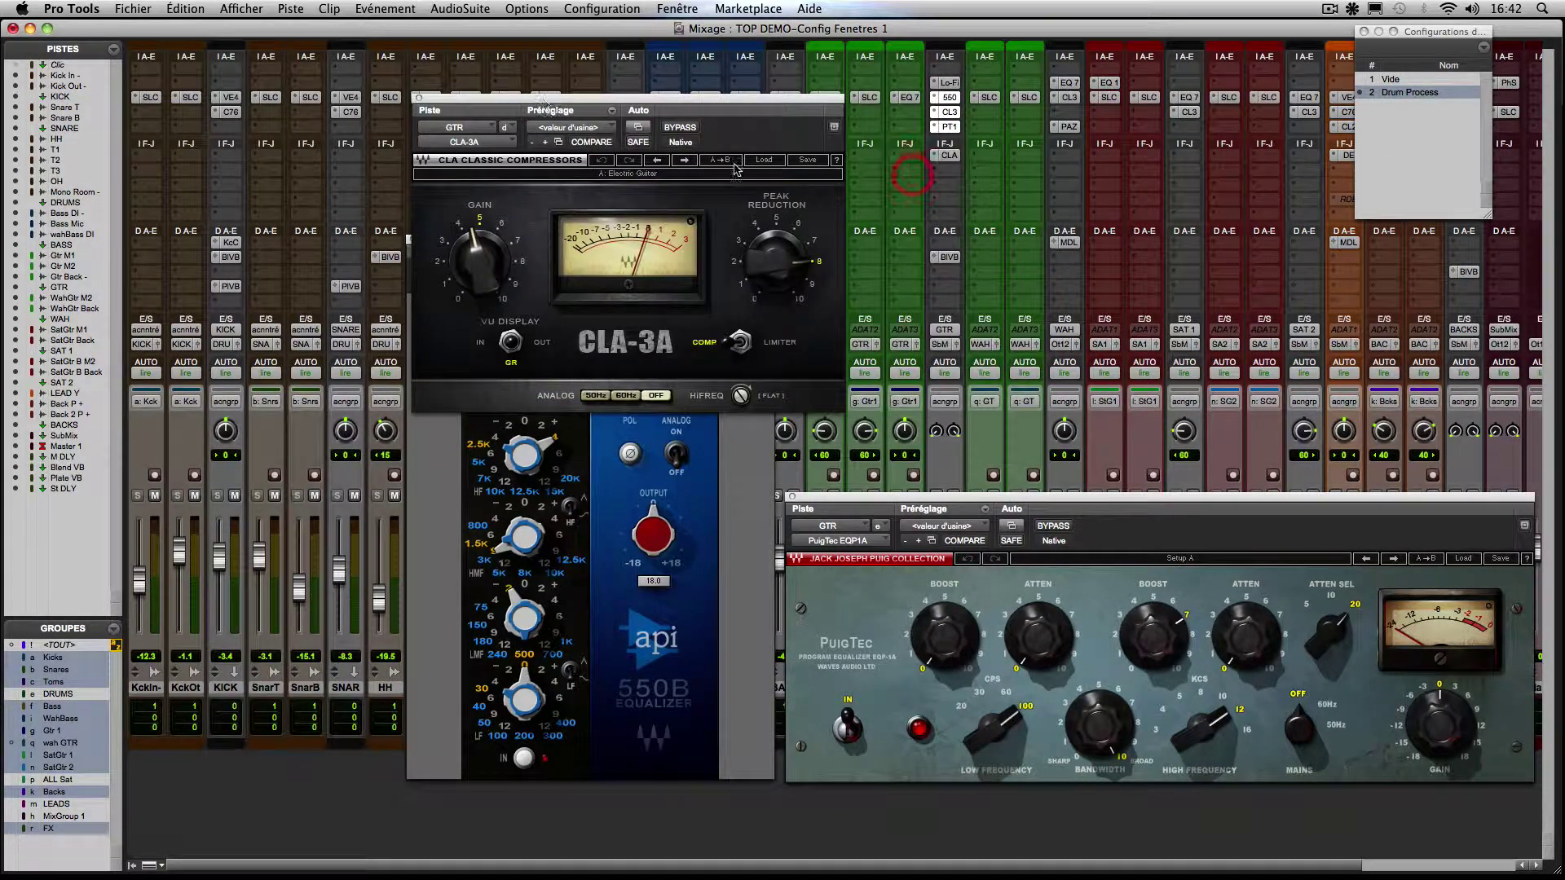
pyautogui.click(945, 256)
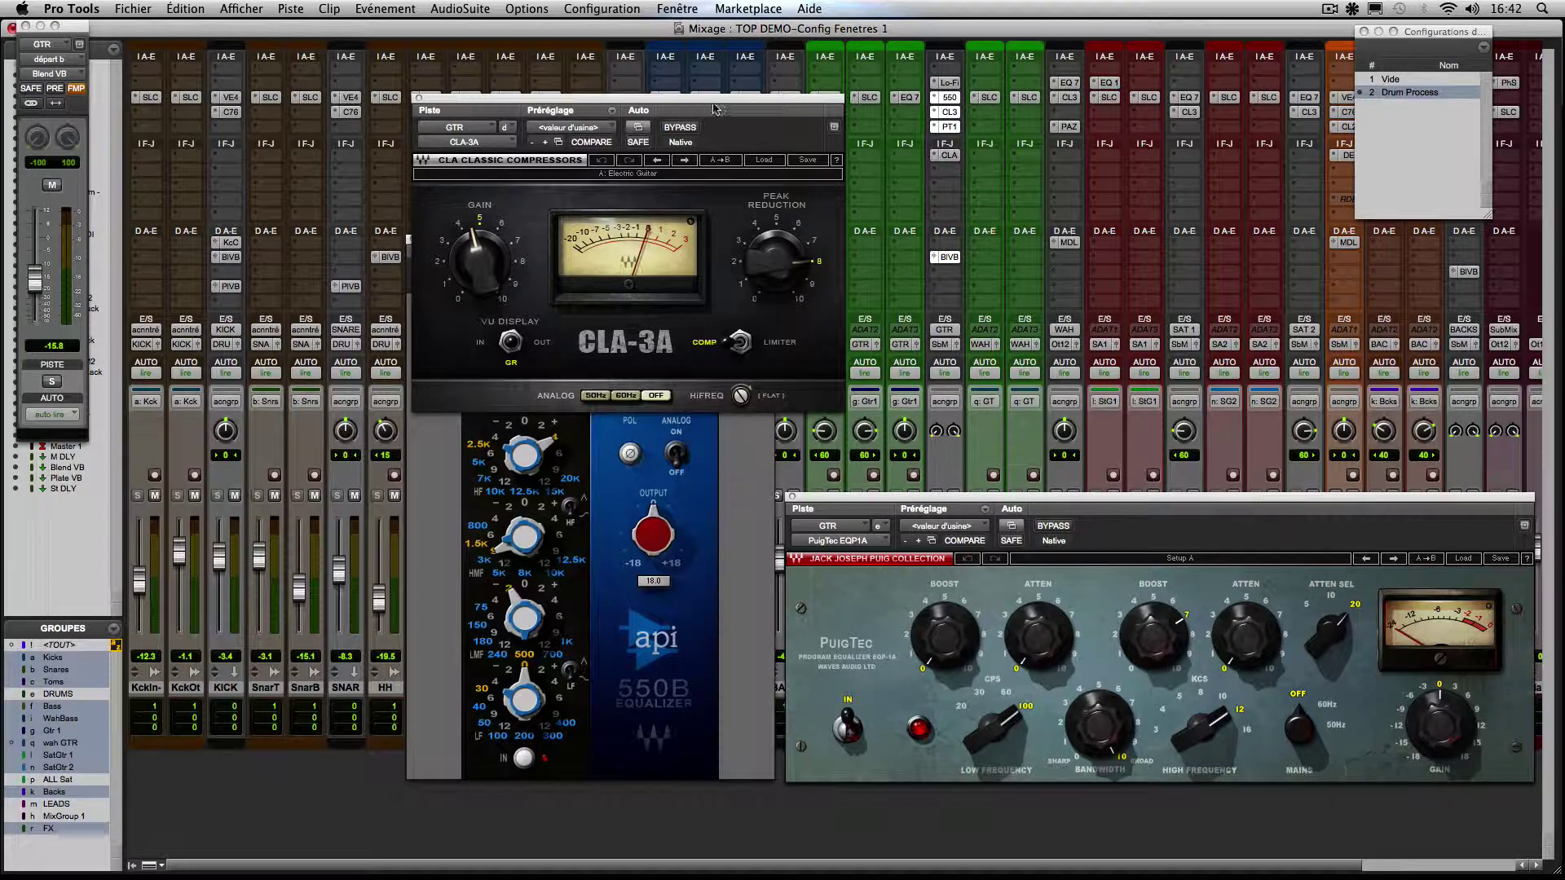
pyautogui.moveTo(817, 130); pyautogui.dragTo(1188, 206)
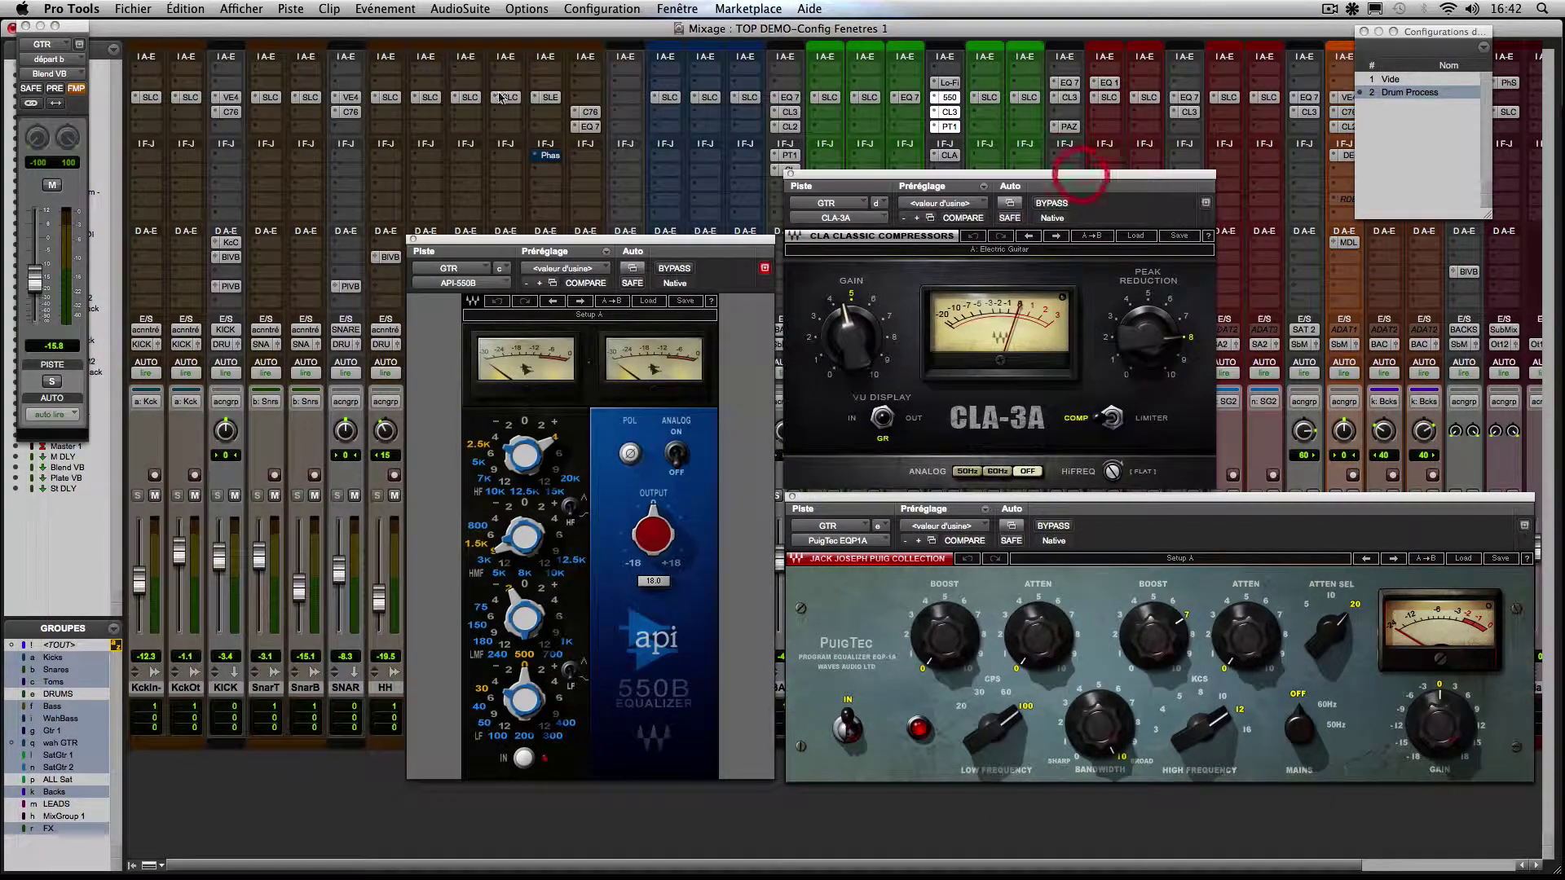
pyautogui.moveTo(71, 26); pyautogui.dragTo(1296, 73)
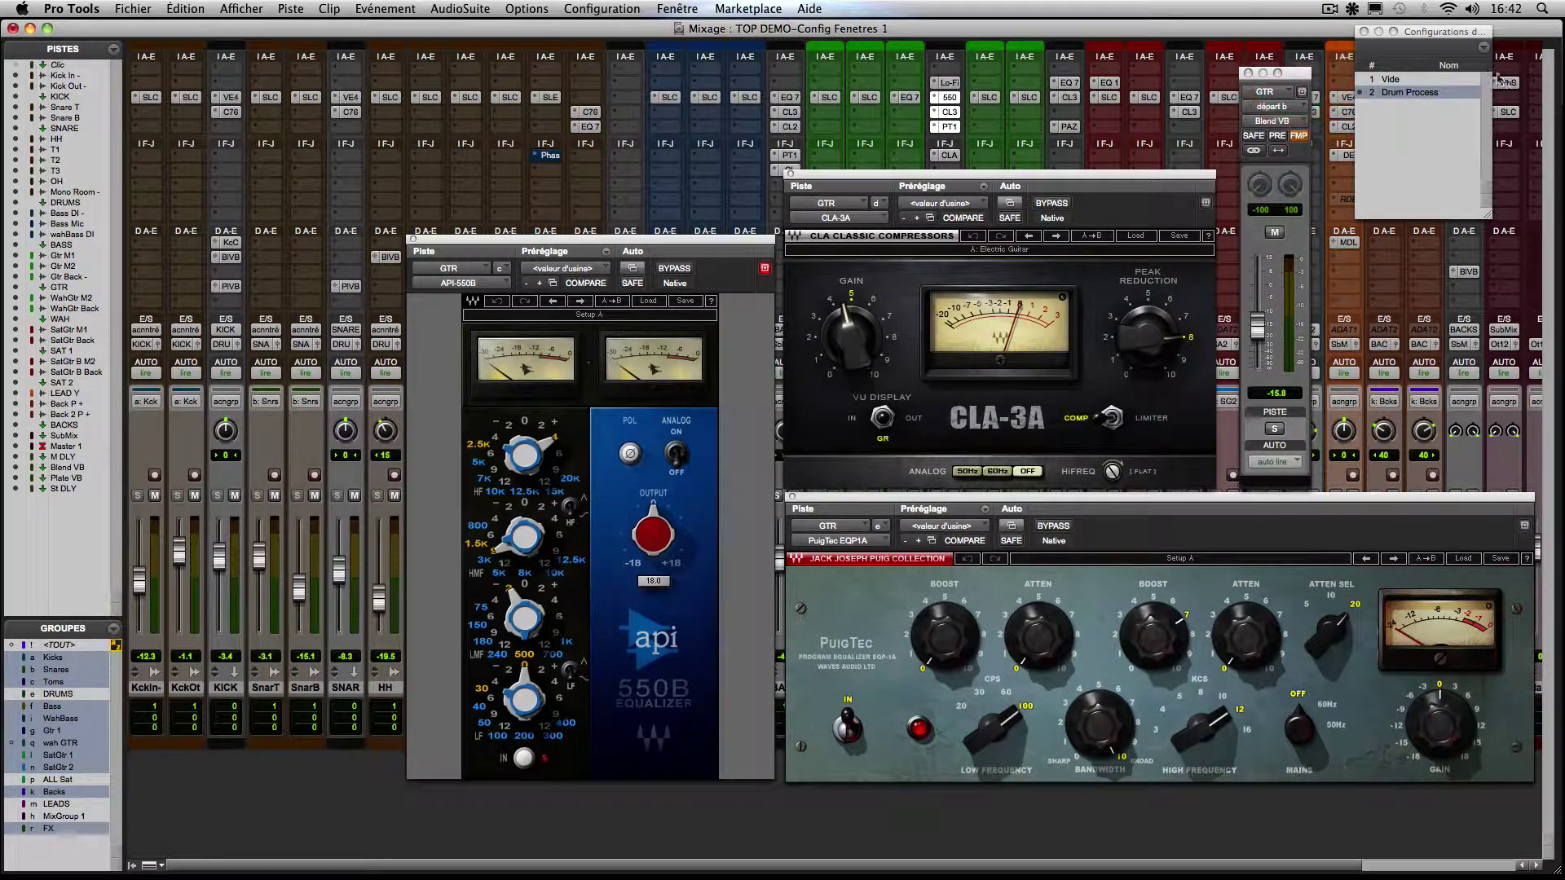
# Step: Save the GTR window layout as window configuration 3 named "Gtr Process", without display settings
pyautogui.click(1483, 47)
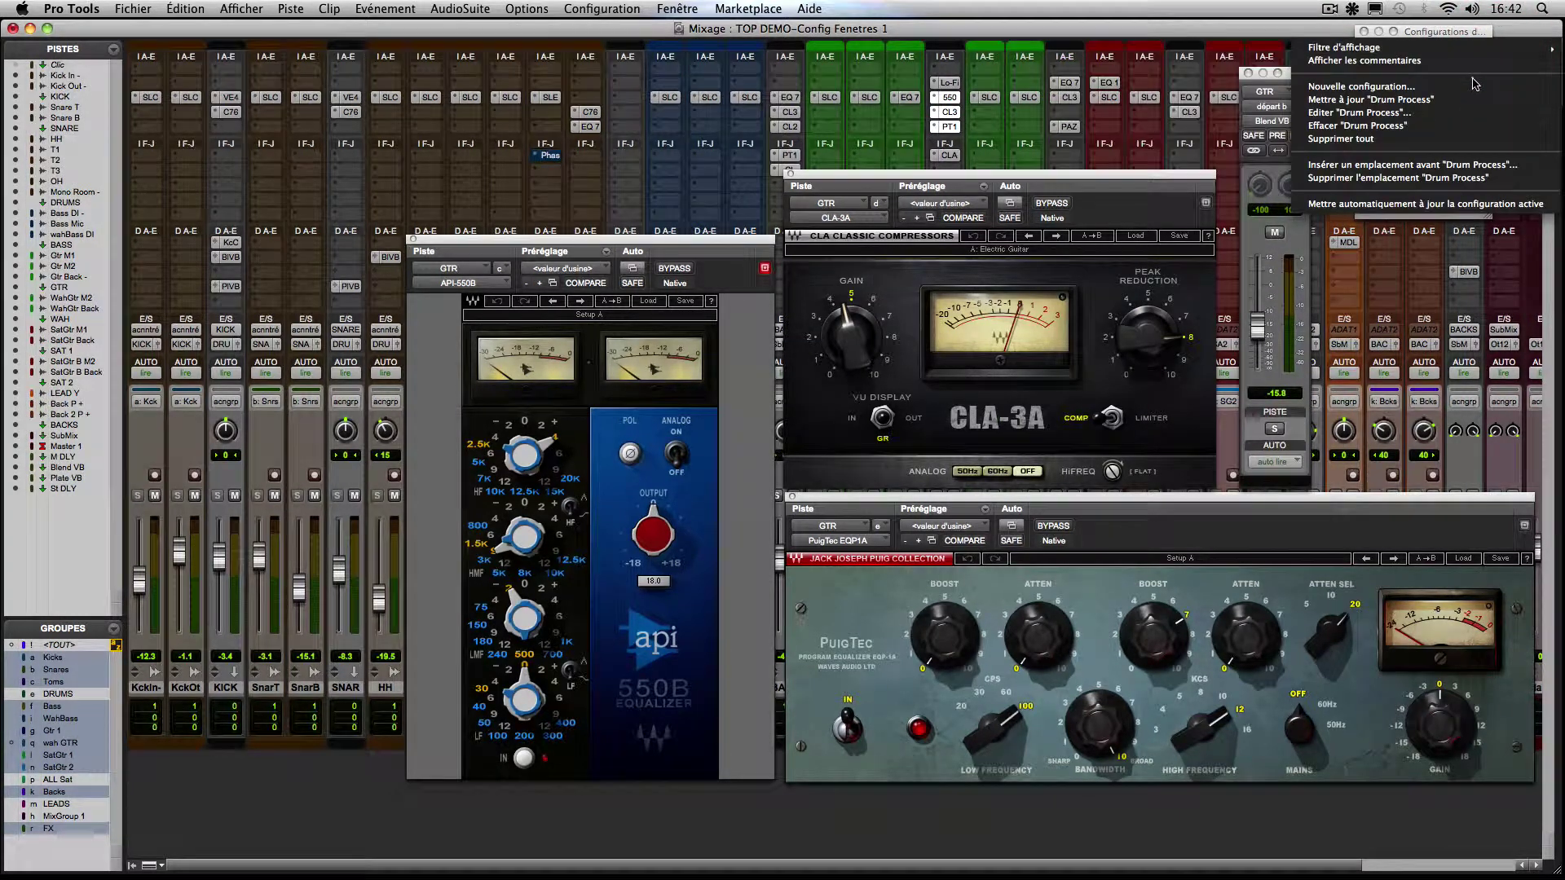
pyautogui.click(1475, 87)
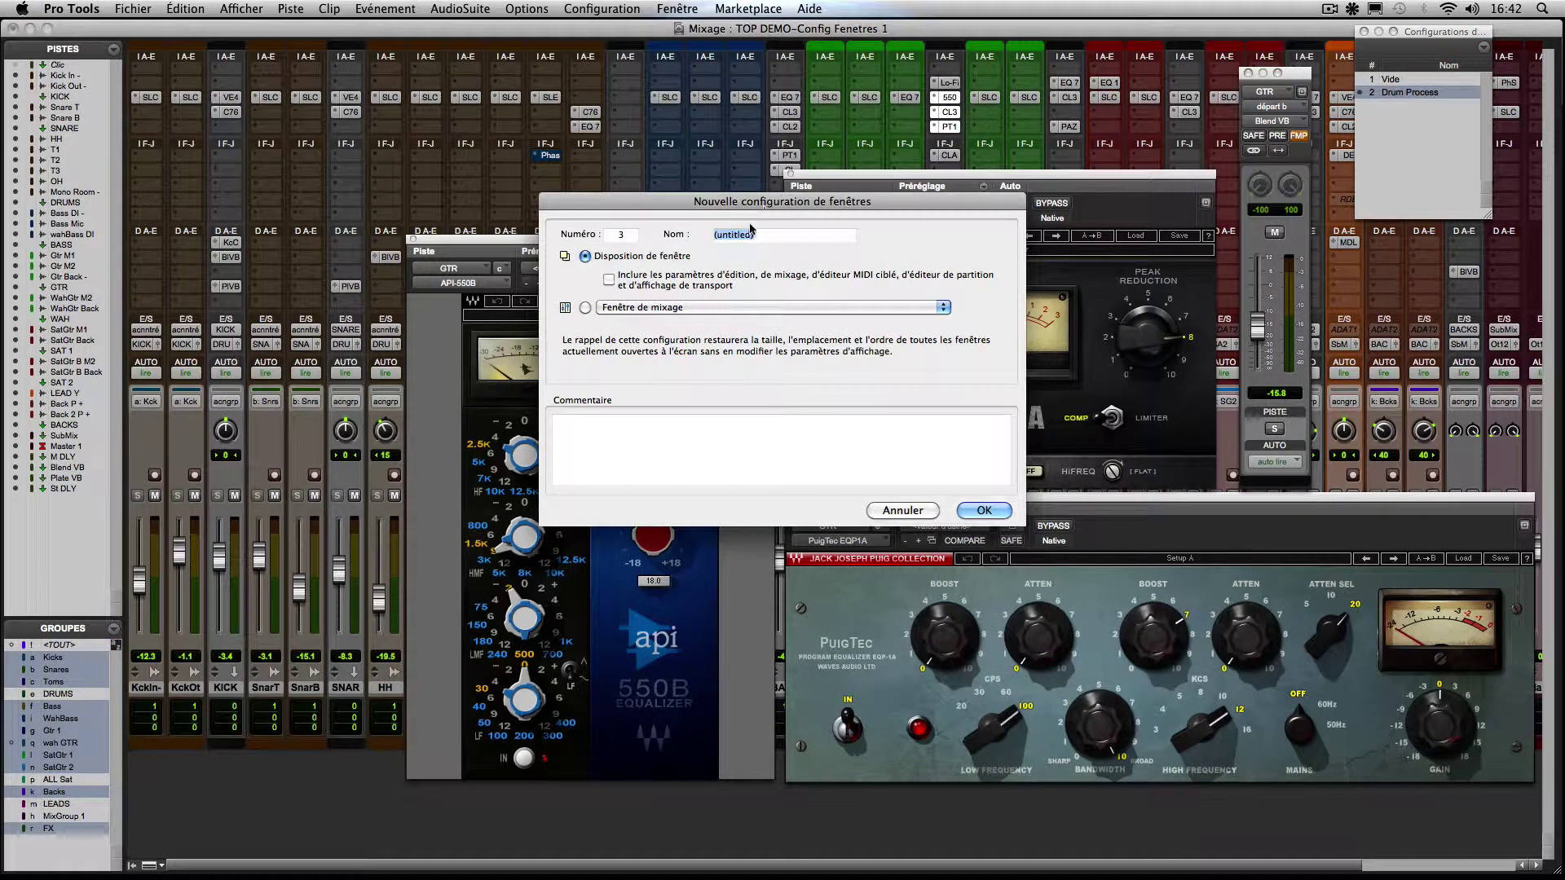
pyautogui.write('Gtr Procee')
pyautogui.press('BackSpace')
pyautogui.write('ss')
pyautogui.press('Return')
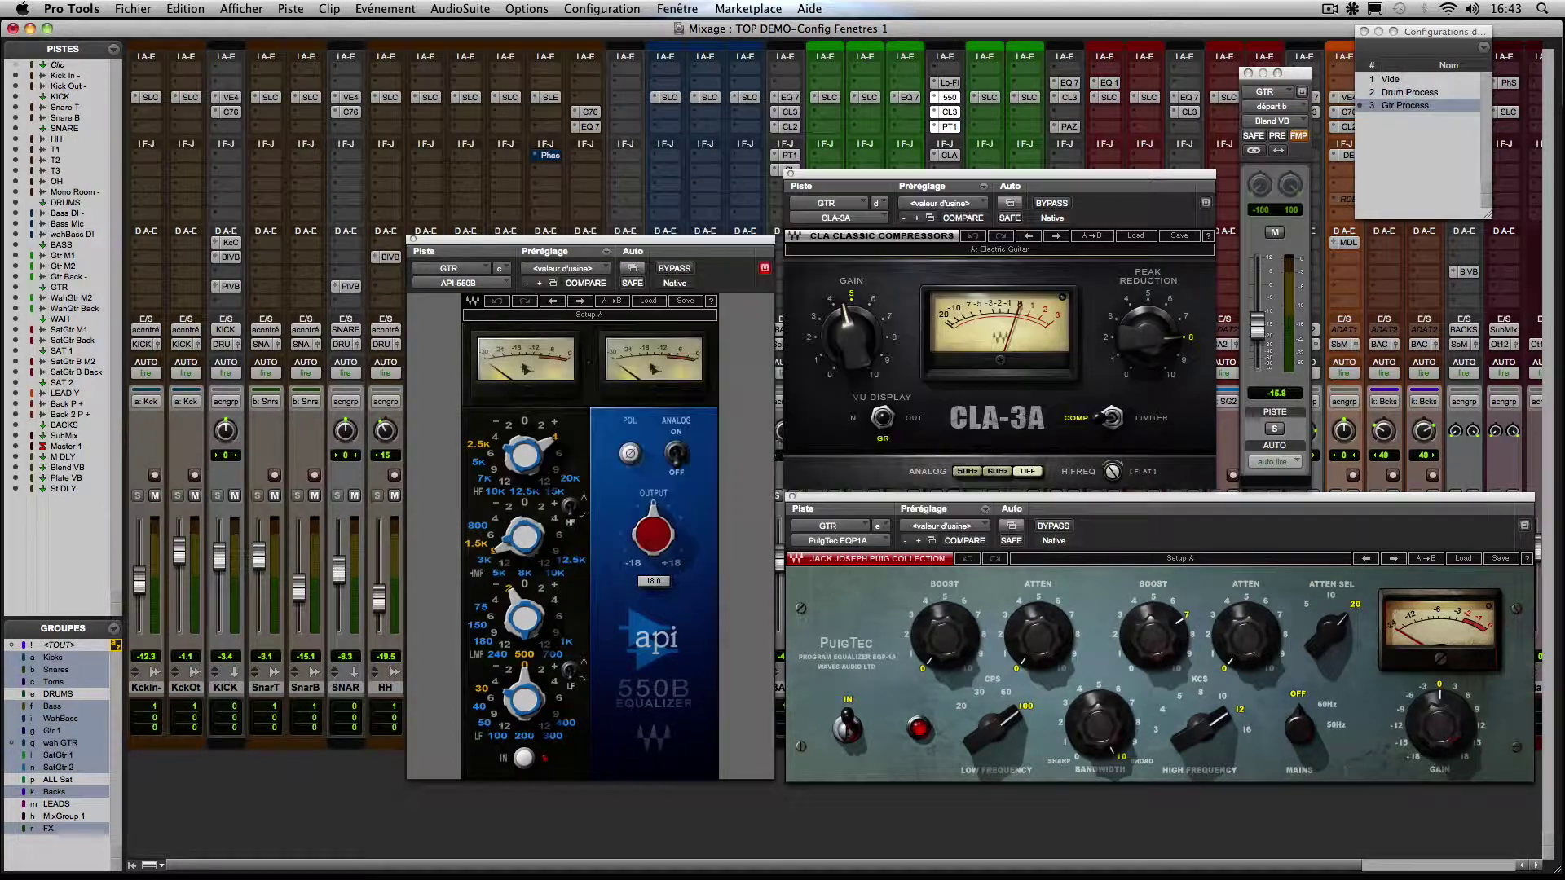
# Step: Close the GTR track's CLA-3A and PuigTec EQP1A plug-in windows
pyautogui.click(789, 175)
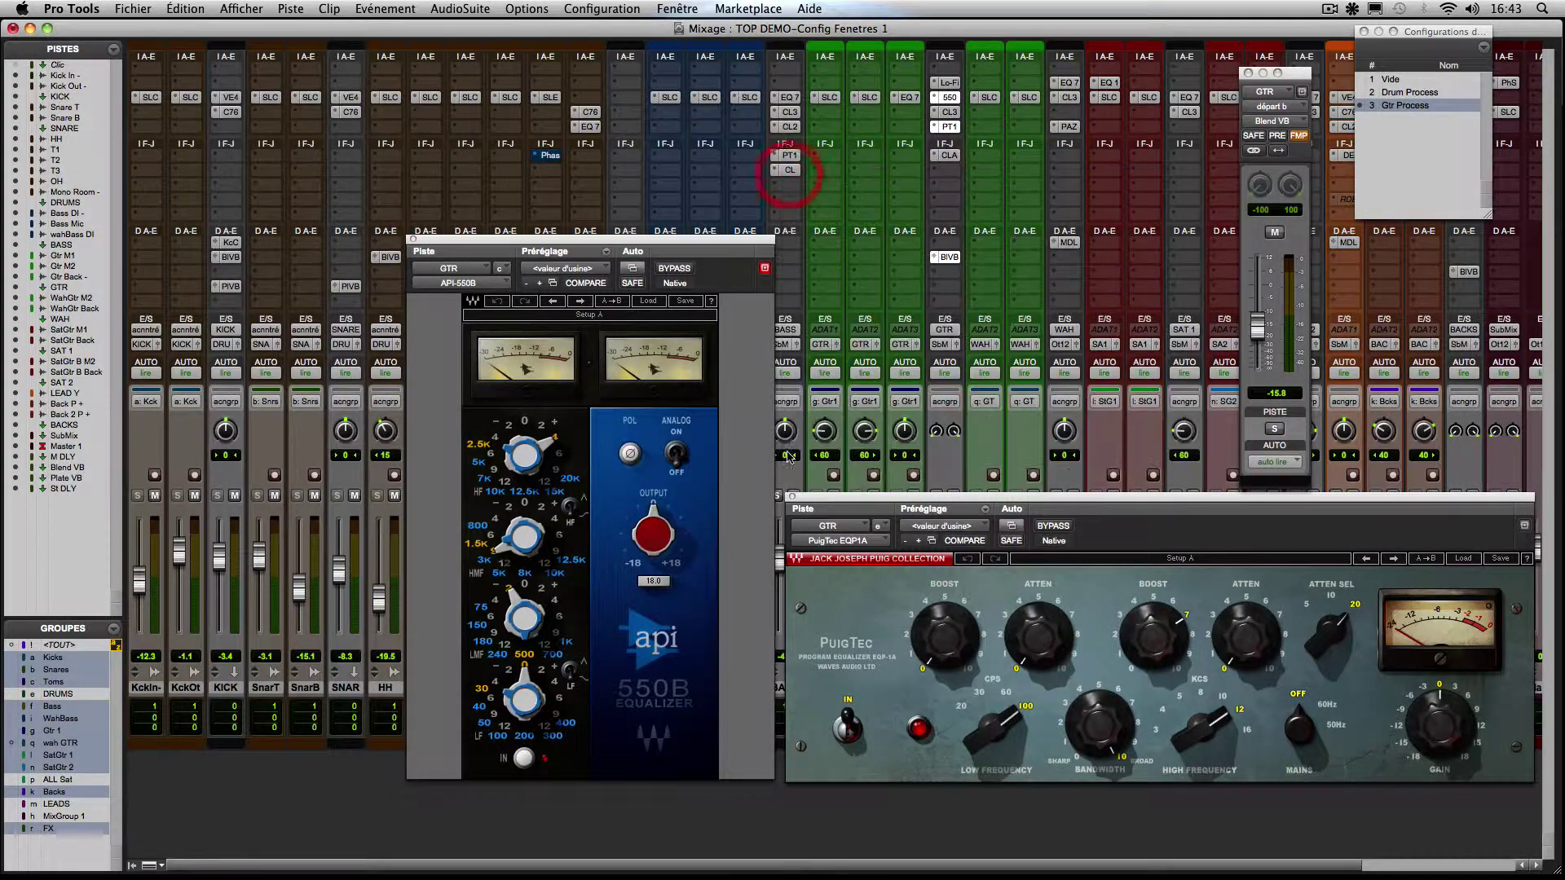
pyautogui.click(792, 497)
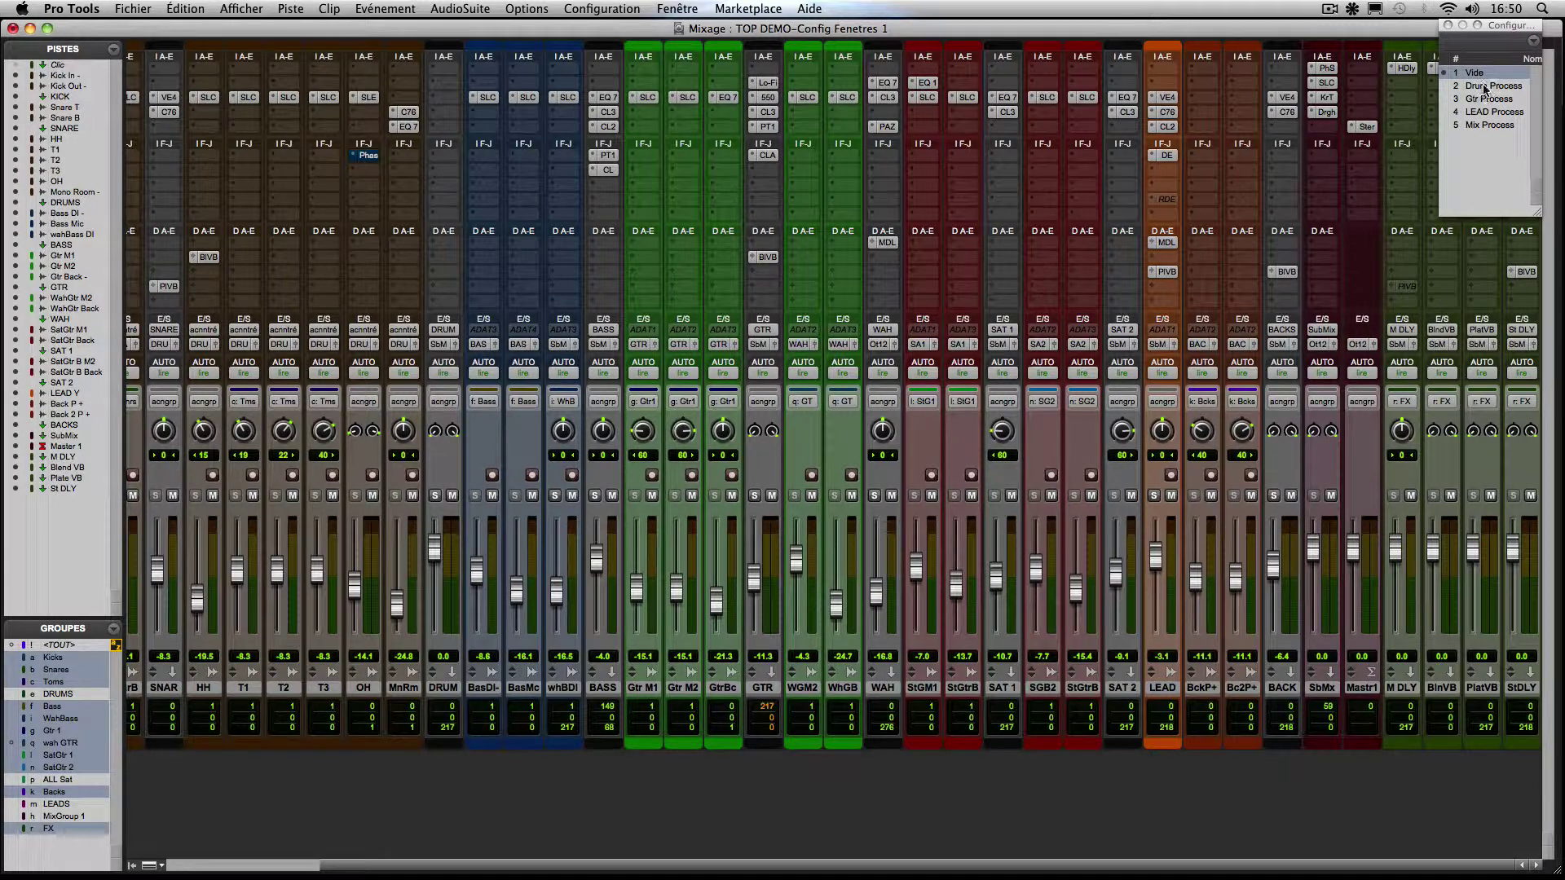
# Step: Recall the Drum Process window configuration and return to the empty Vide configuration
pyautogui.click(1484, 87)
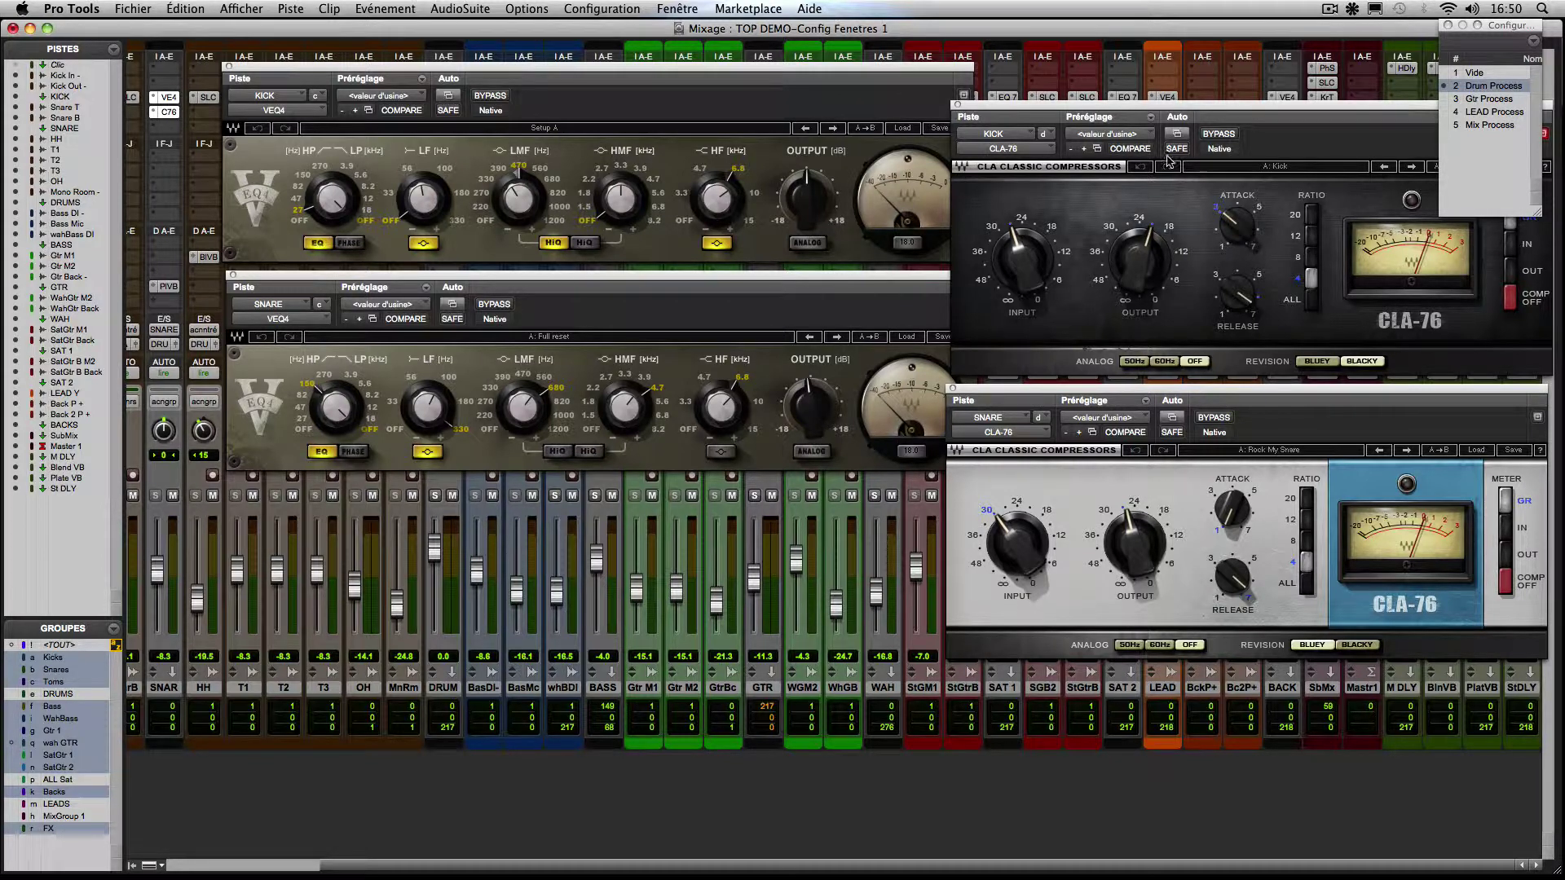
pyautogui.click(1476, 73)
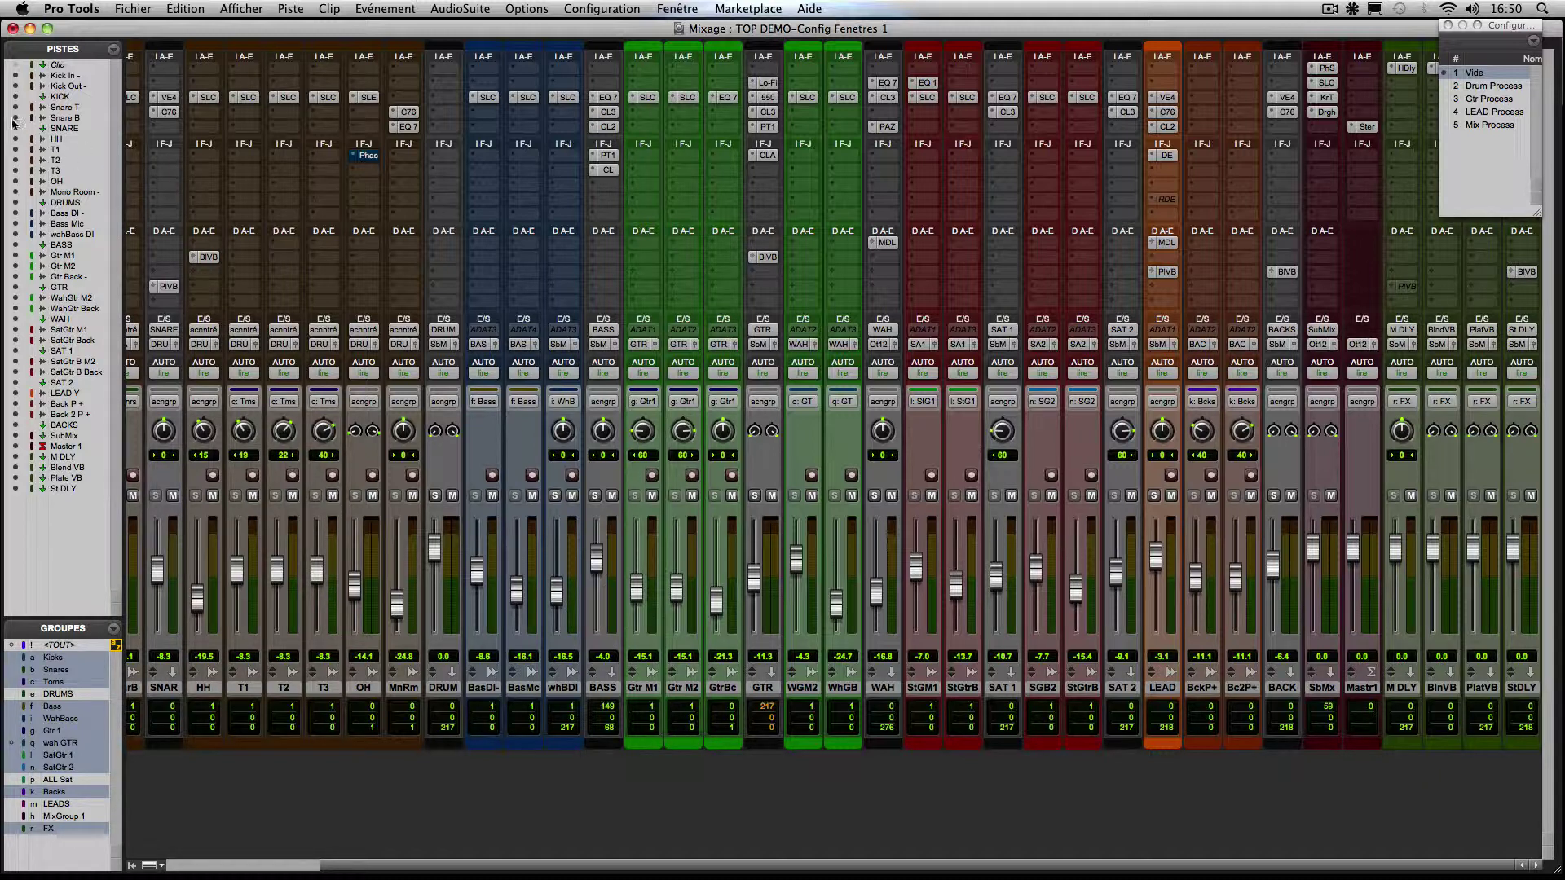
# Step: Hide the tracks listed above SAT 1, test recalling Drum Process and Vide, and show all tracks again
pyautogui.moveTo(17, 87); pyautogui.dragTo(18, 341)
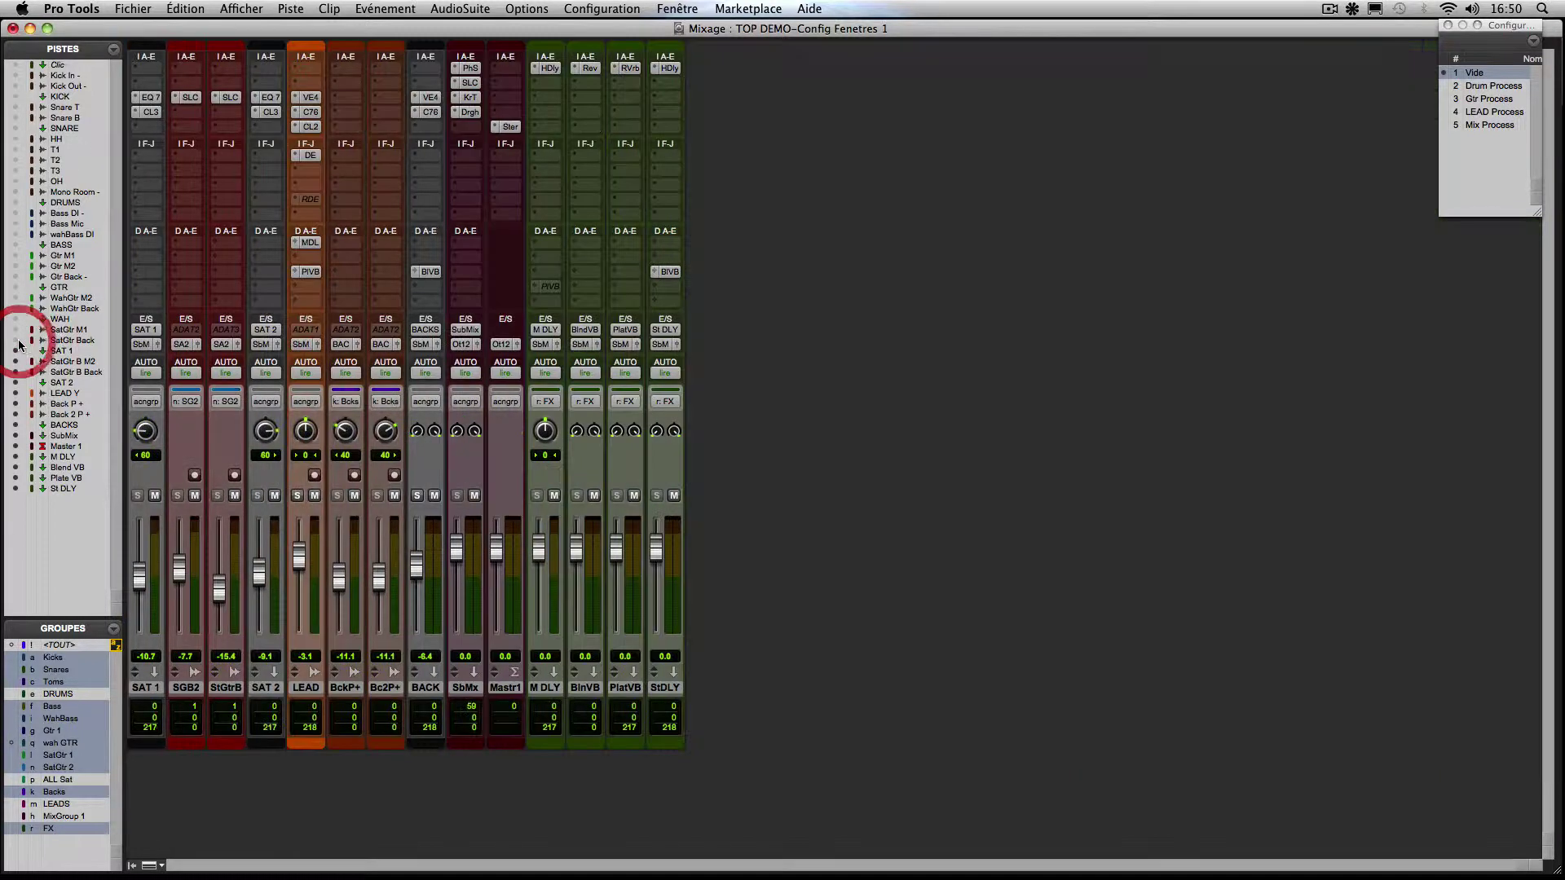
pyautogui.click(1493, 85)
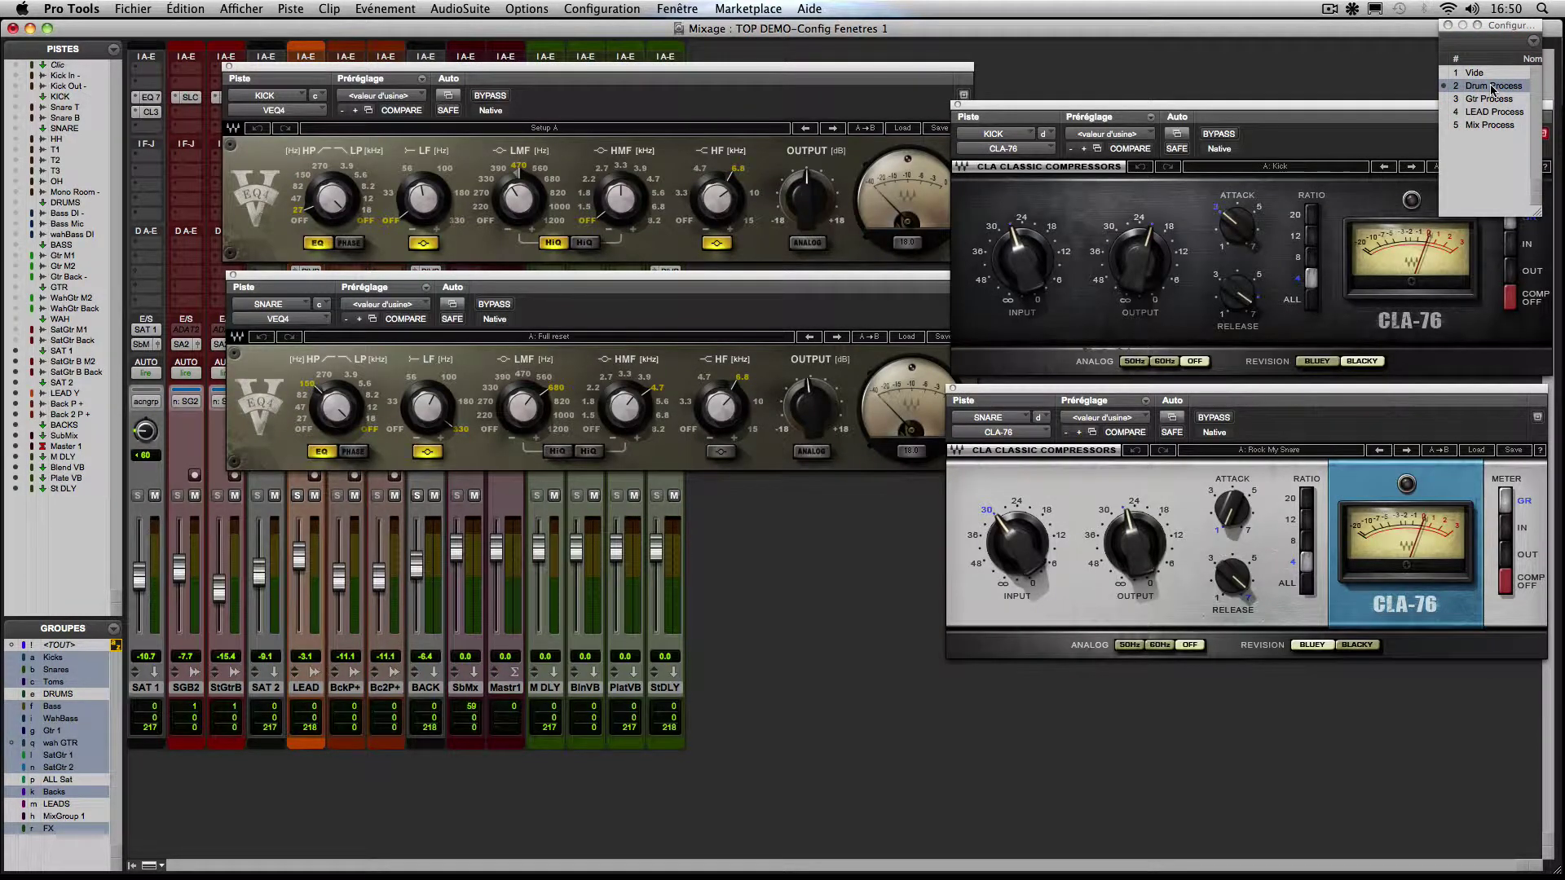
pyautogui.click(1477, 73)
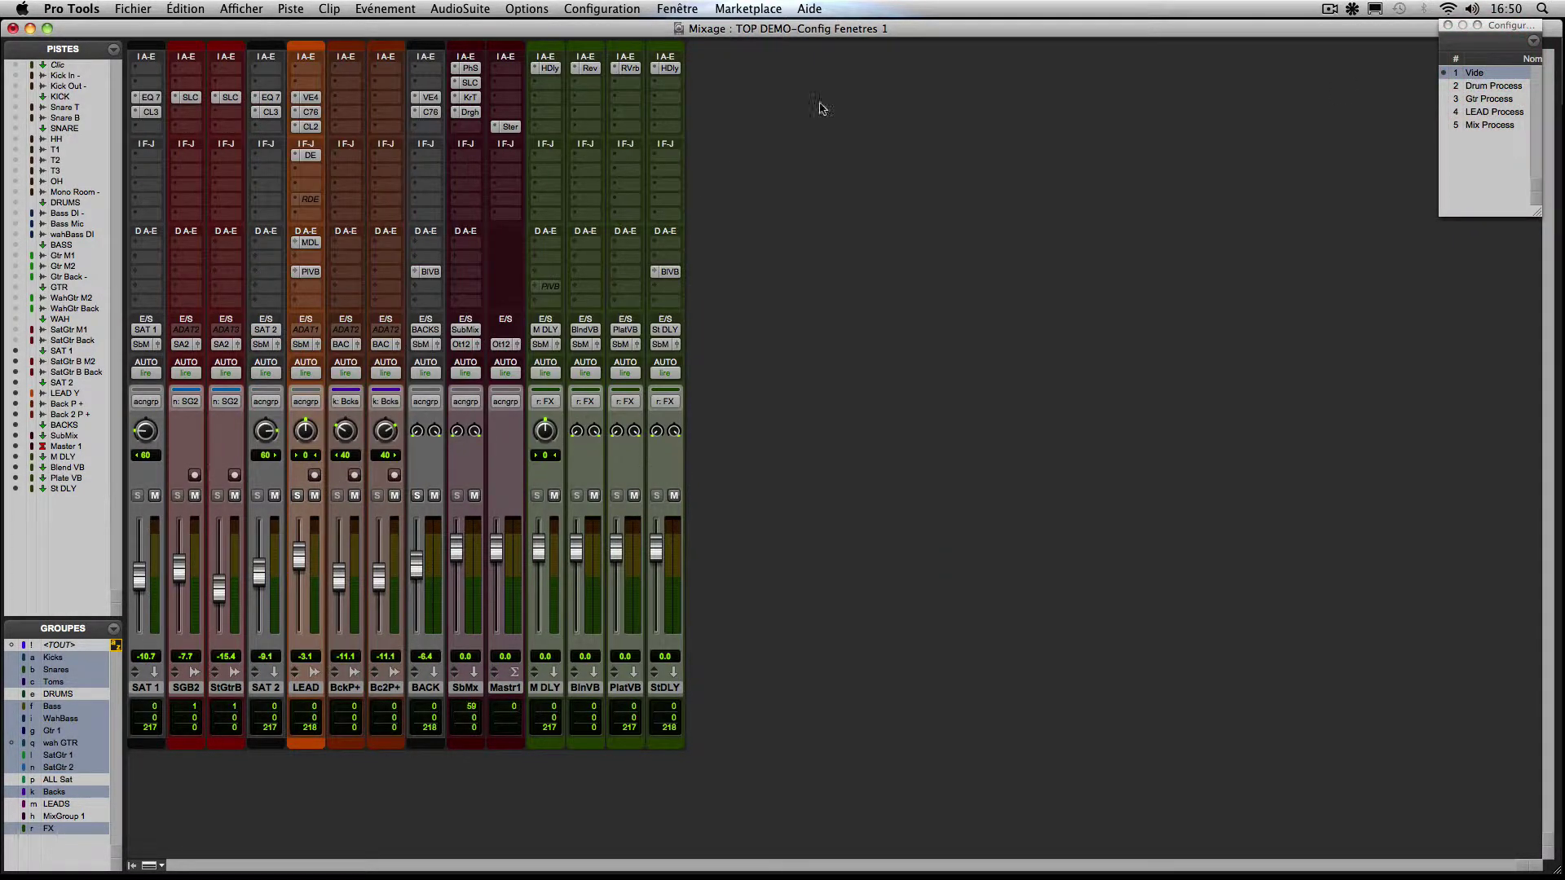
pyautogui.keyDown('alt'); pyautogui.click(17, 406); pyautogui.keyUp('alt')
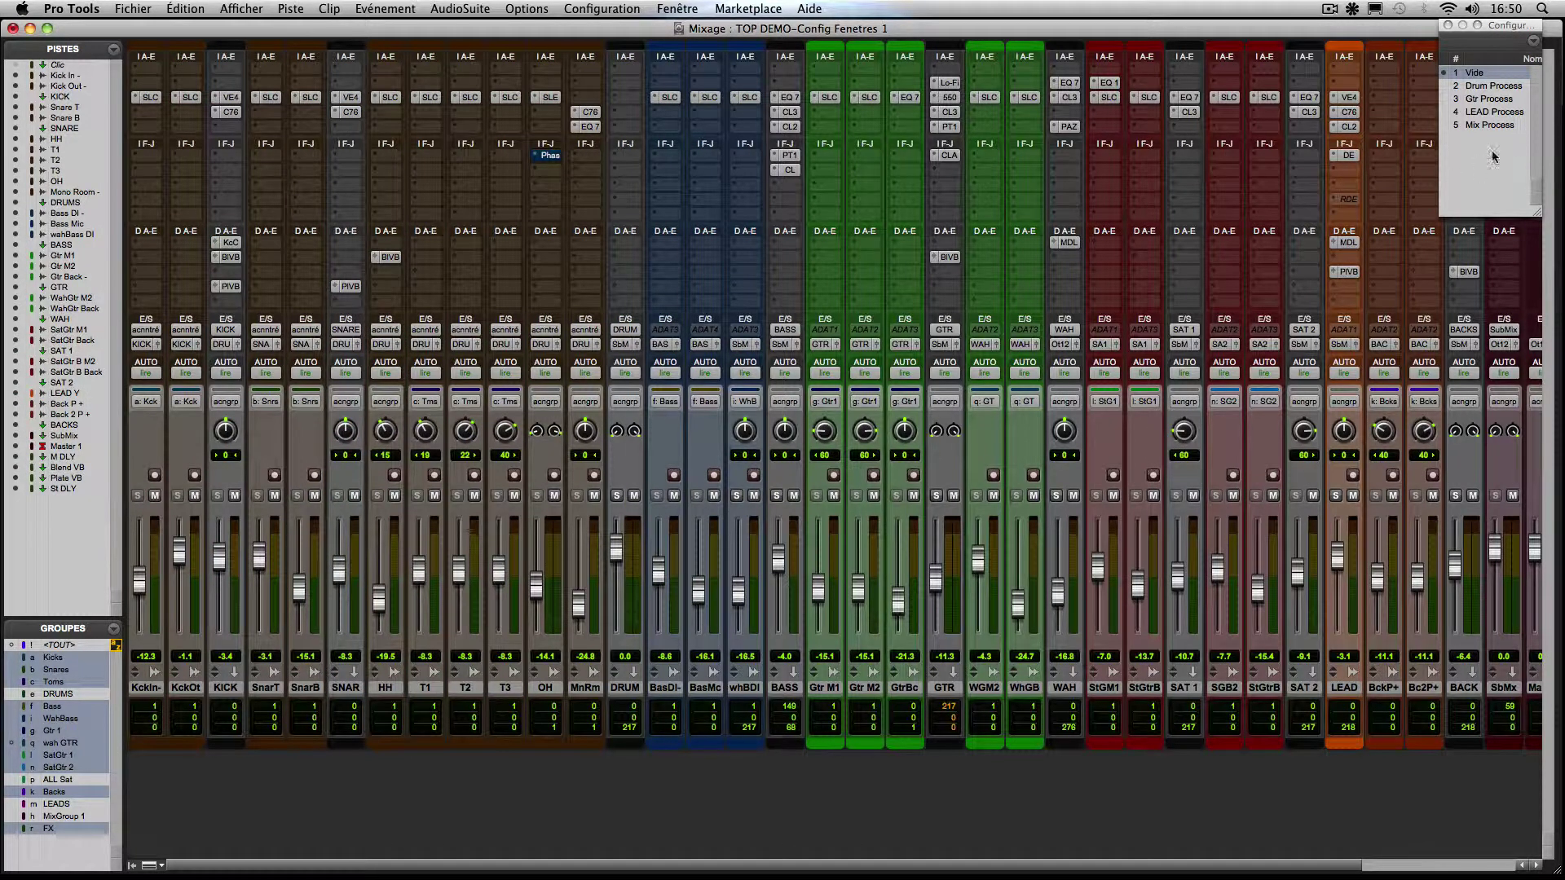
# Step: Recall the Gtr Process window configuration and return to the empty Vide configuration
pyautogui.click(1502, 100)
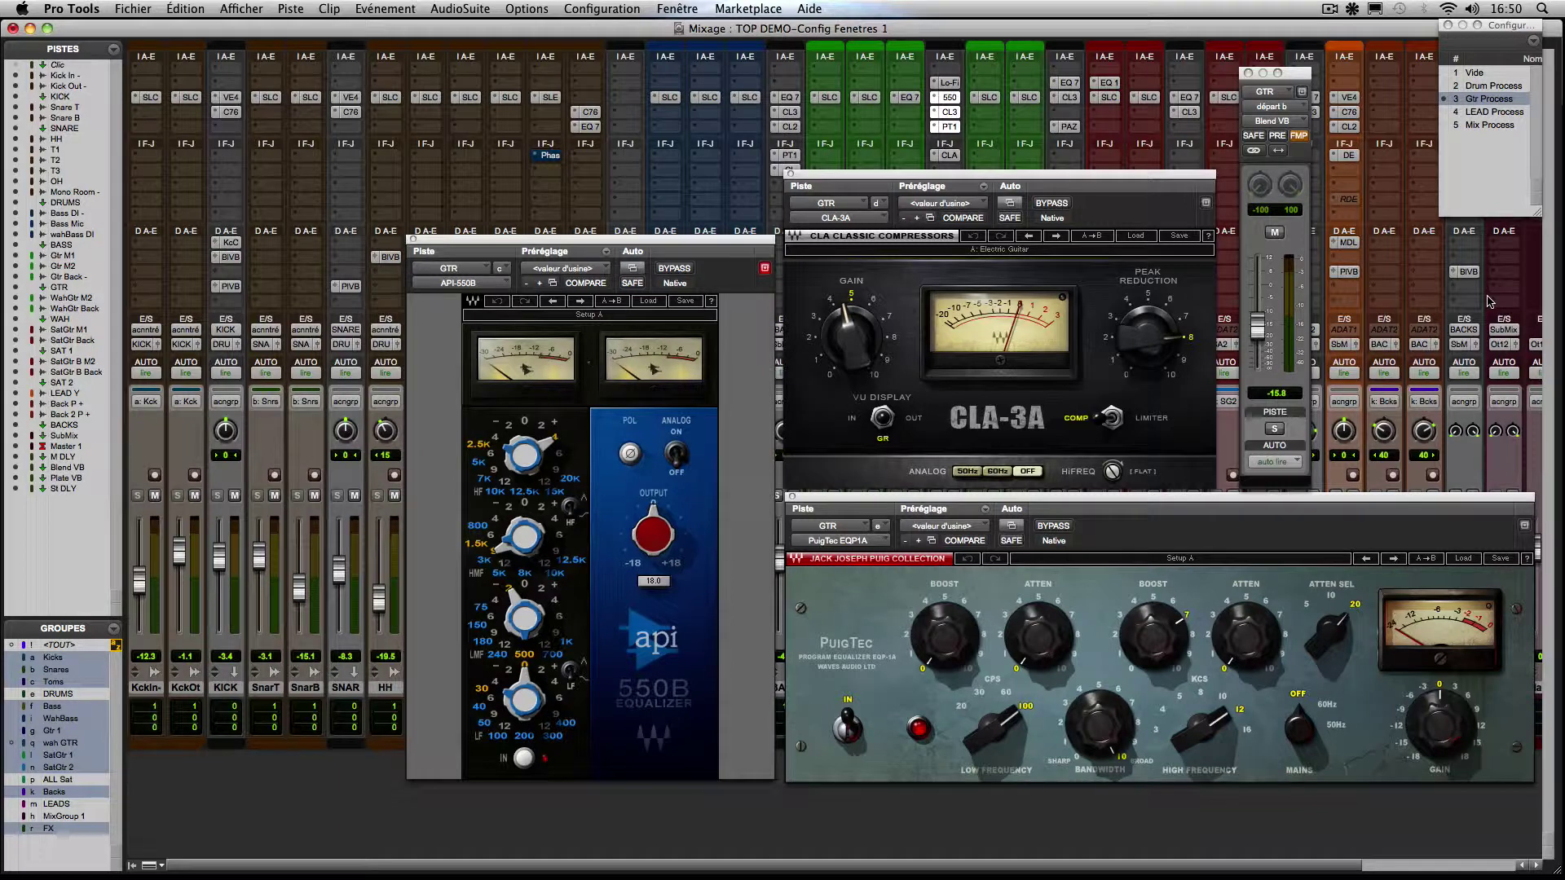
pyautogui.click(1482, 73)
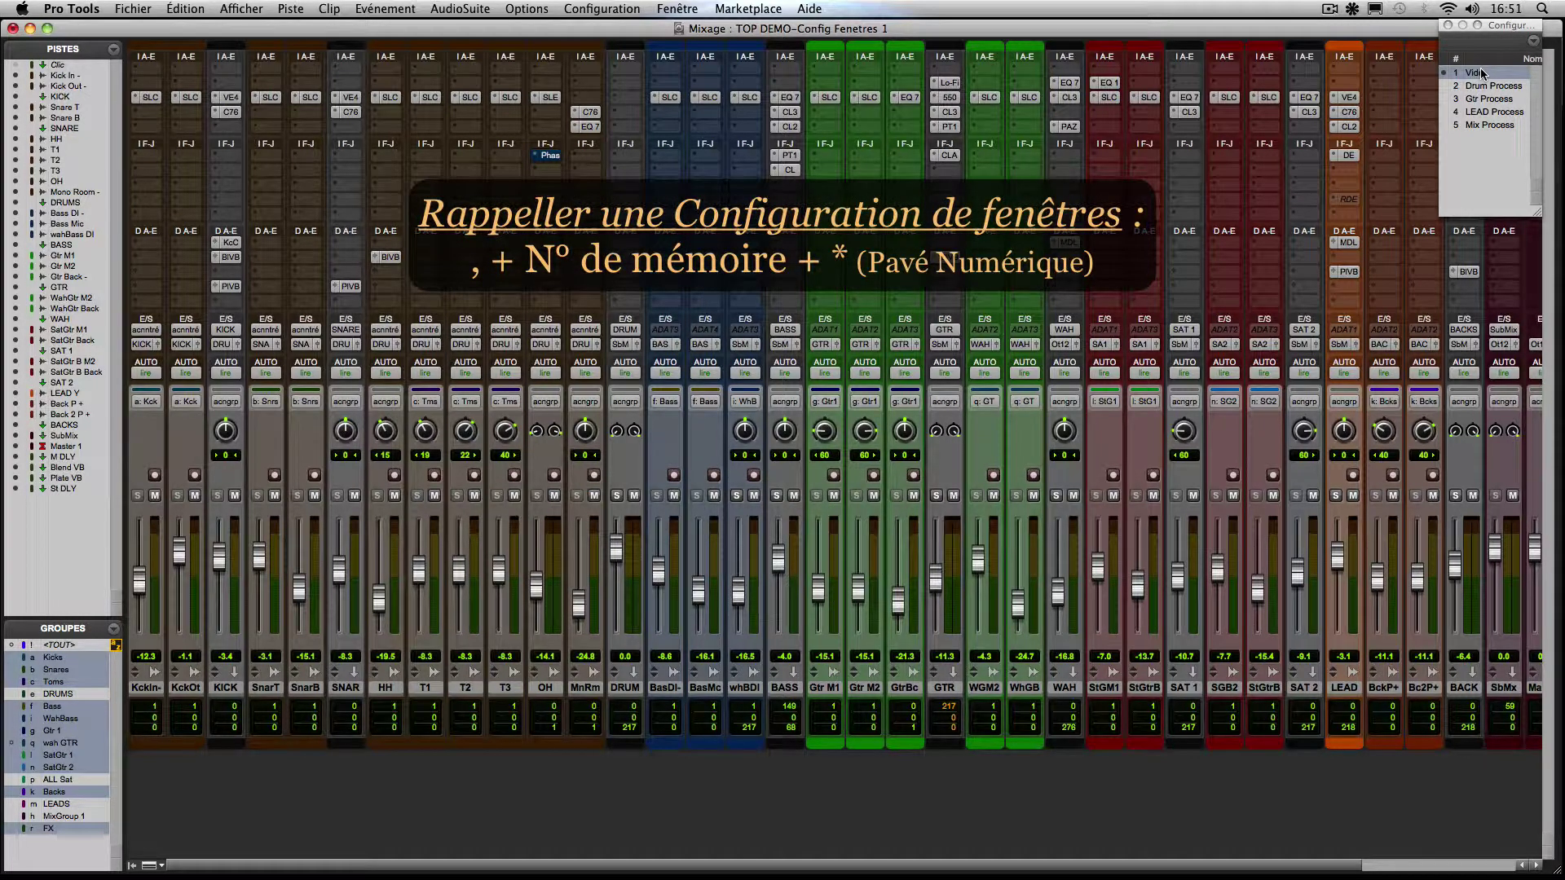
# Step: Recall window configurations 2 and 3 in turn by their memory numbers
pyautogui.press('KP_Decimal')
pyautogui.press('KP_2')
pyautogui.press('KP_Multiply')
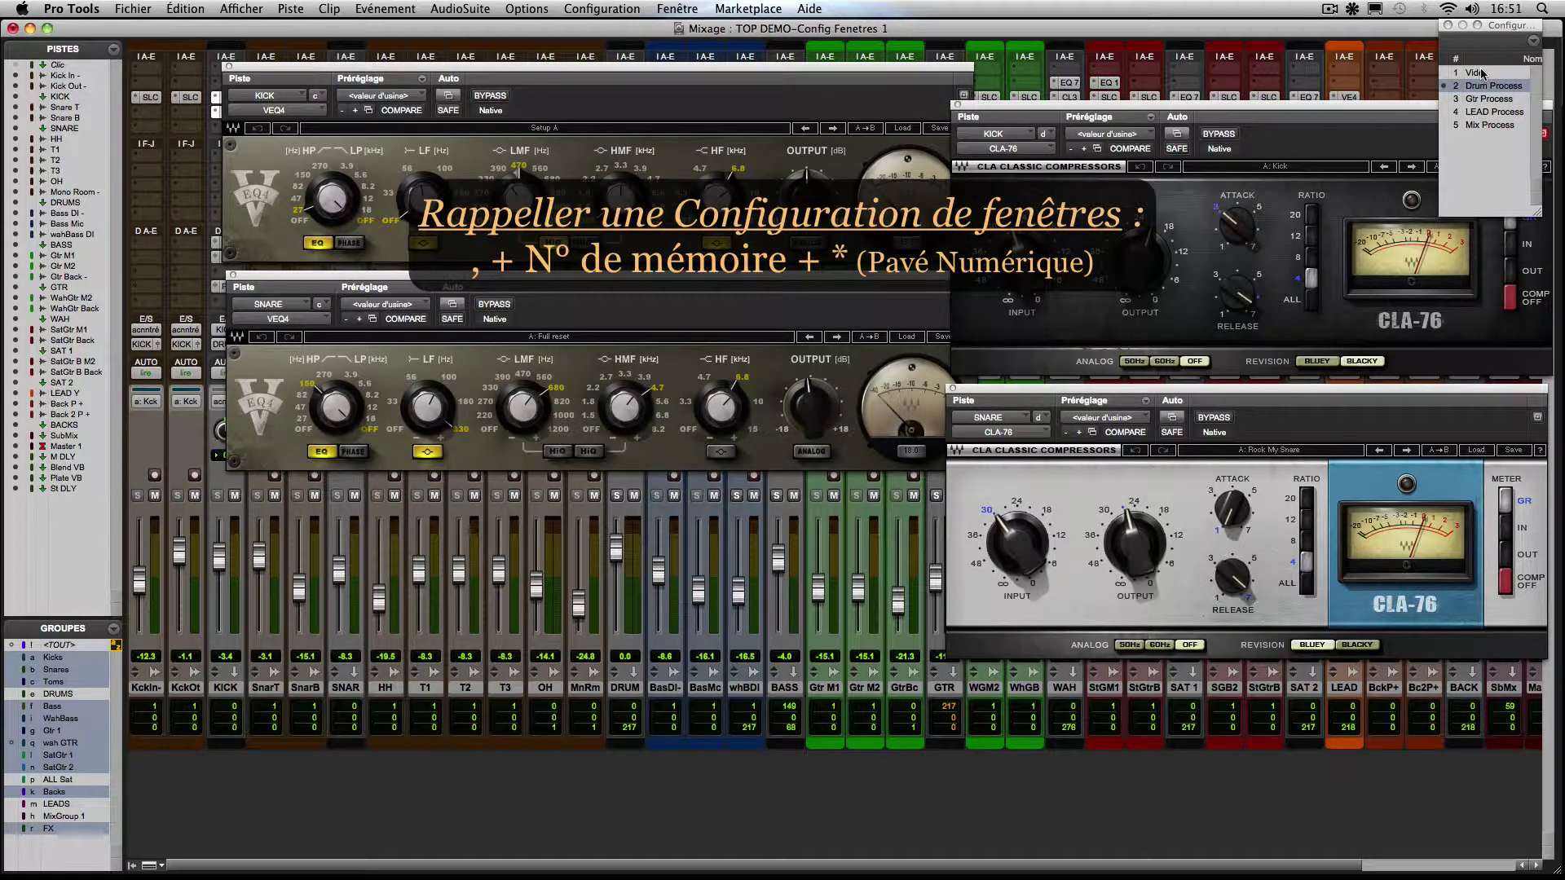
pyautogui.press('KP_Decimal')
pyautogui.press('KP_3')
pyautogui.press('KP_Multiply')
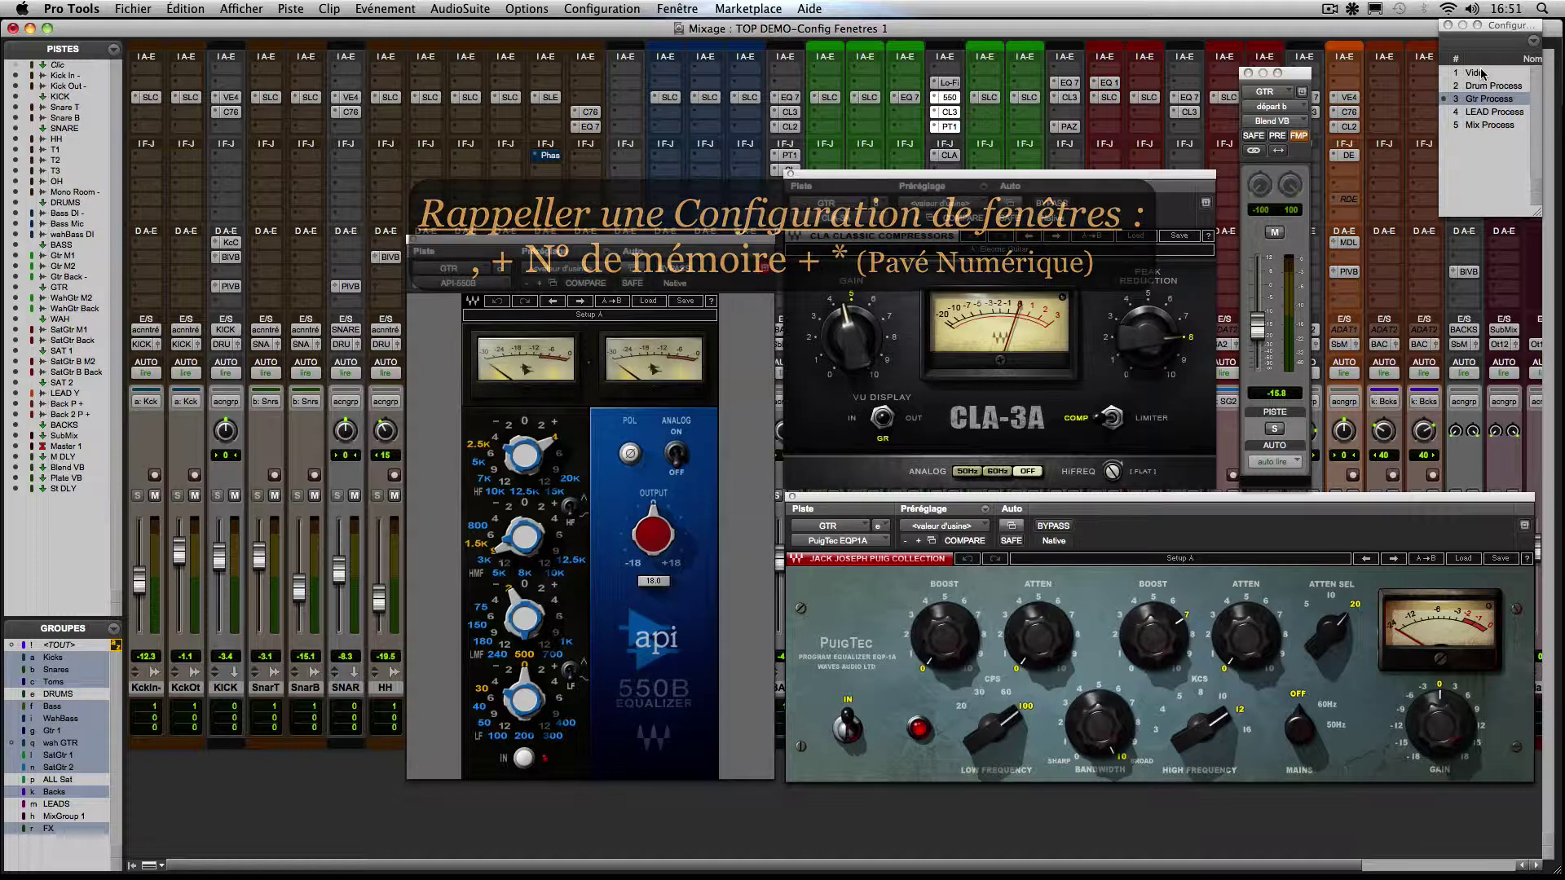
# Step: Switch through the LEAD Process, Mix Process, Gtr Process, Drum Process and Vide configurations, ending on Mix Process
pyautogui.click(1485, 113)
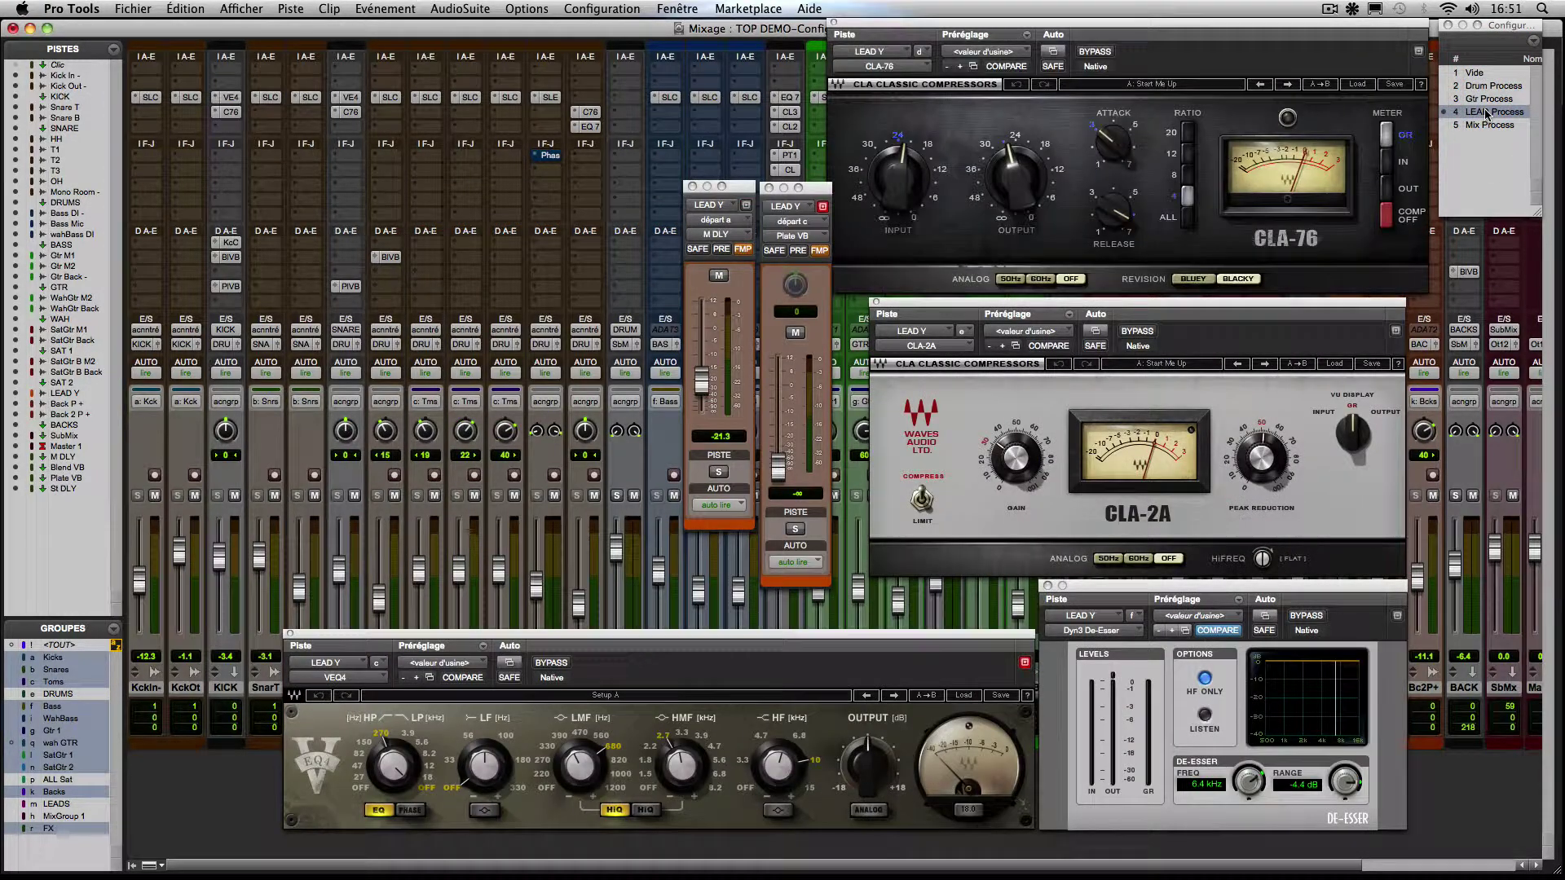
pyautogui.click(1487, 125)
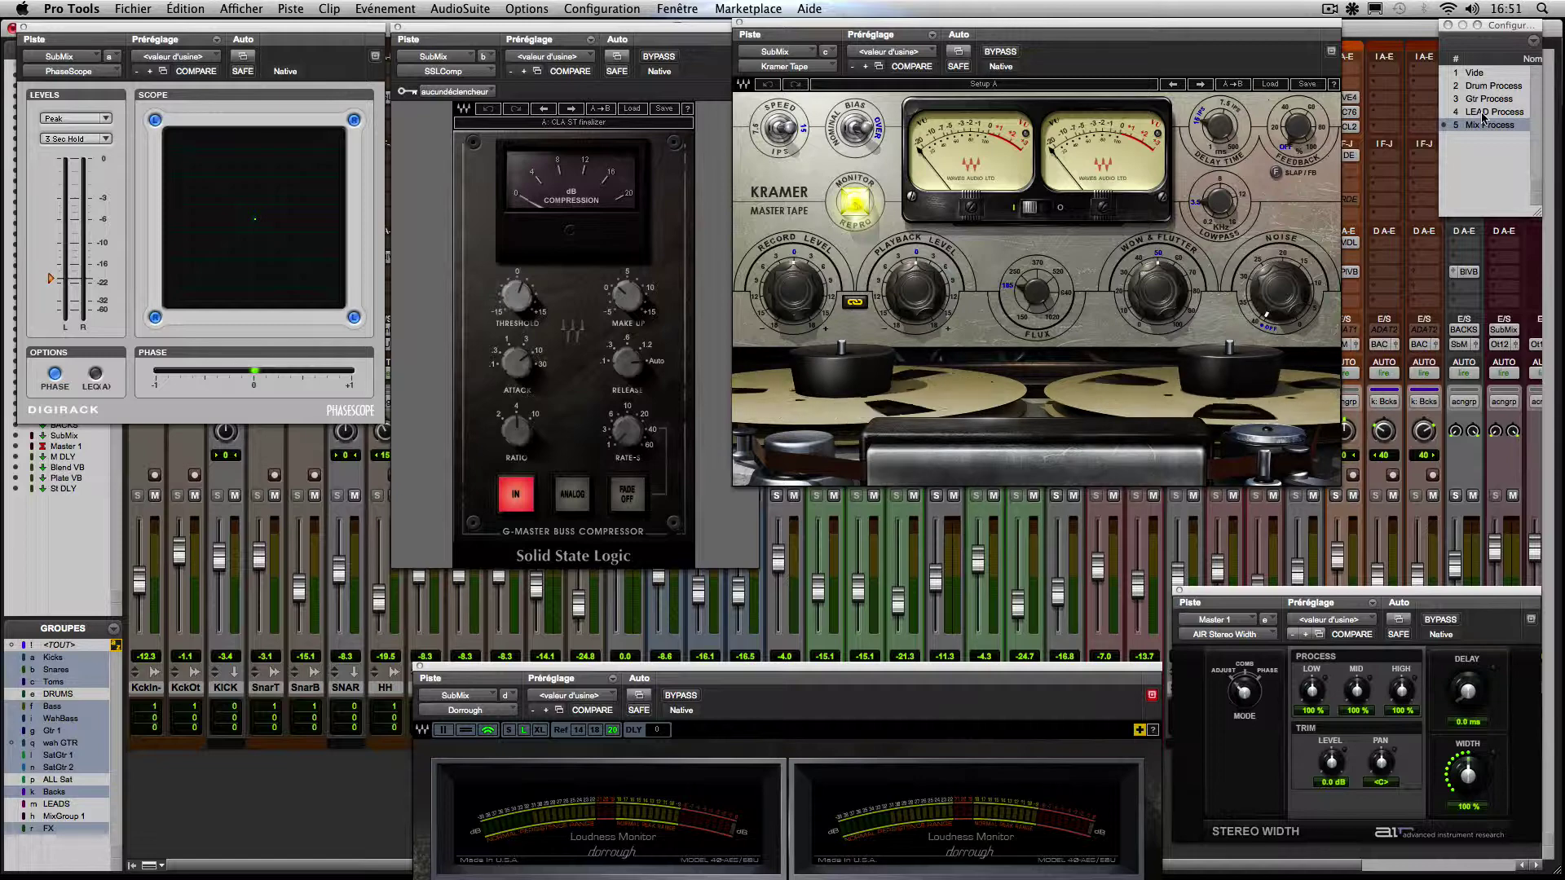
pyautogui.click(1482, 114)
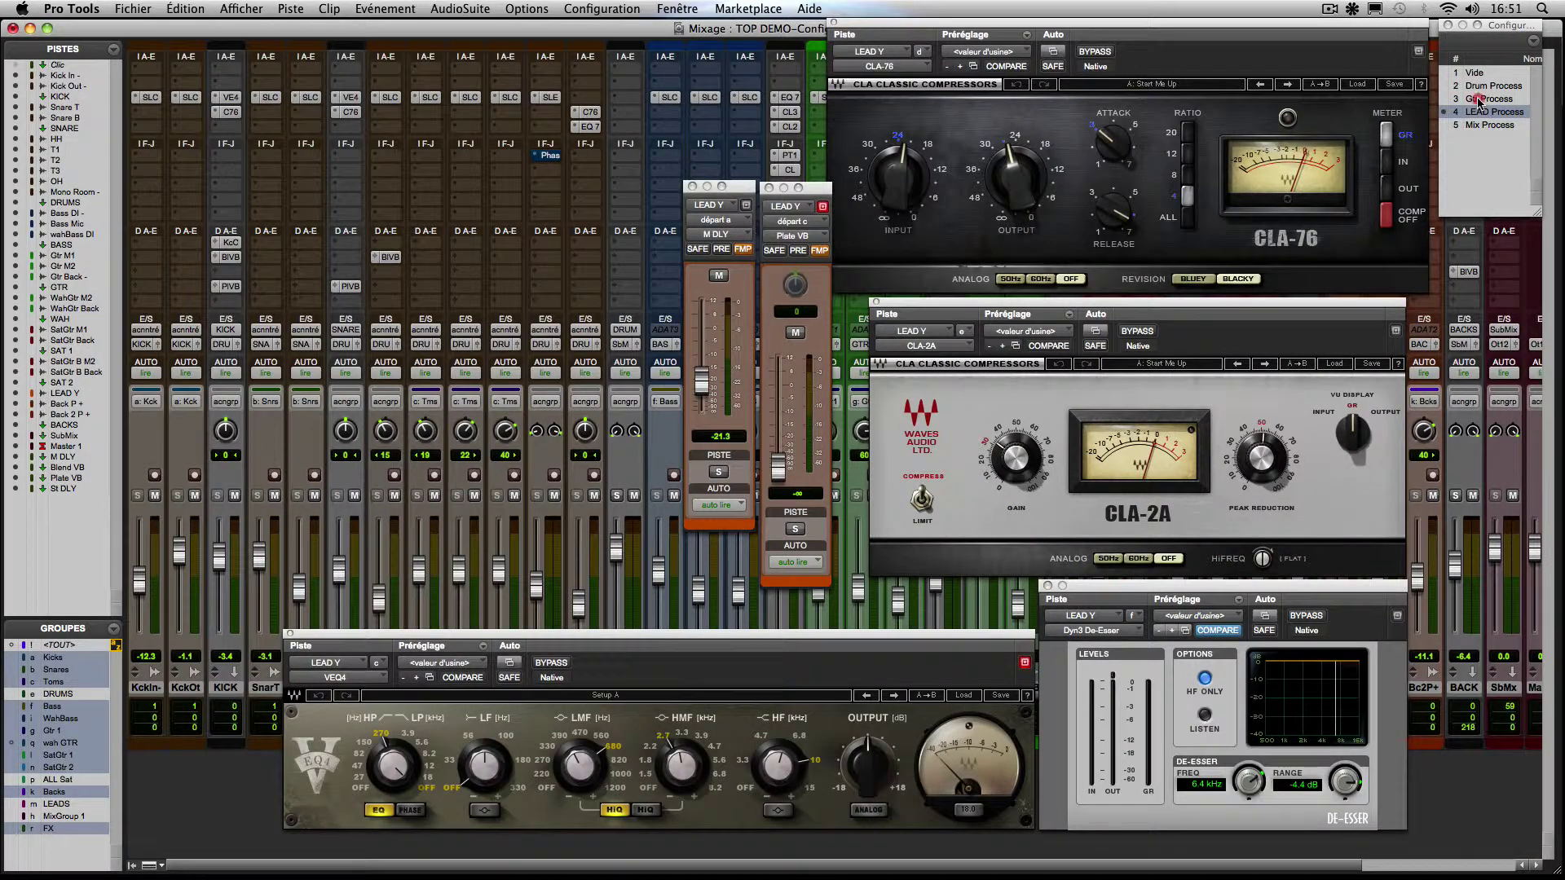
pyautogui.click(1480, 100)
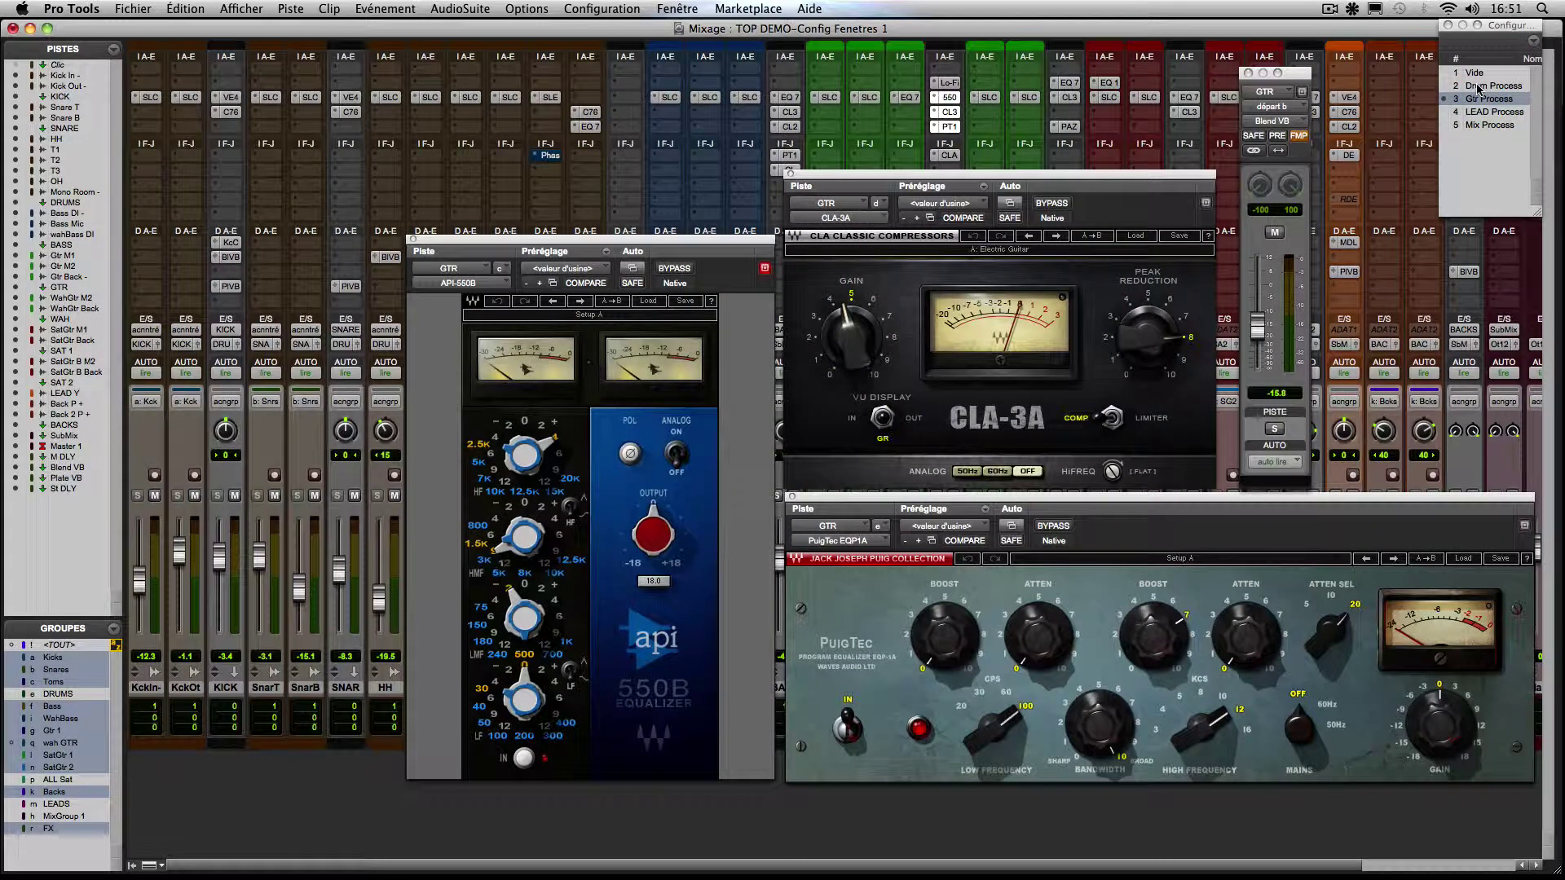
pyautogui.click(1480, 86)
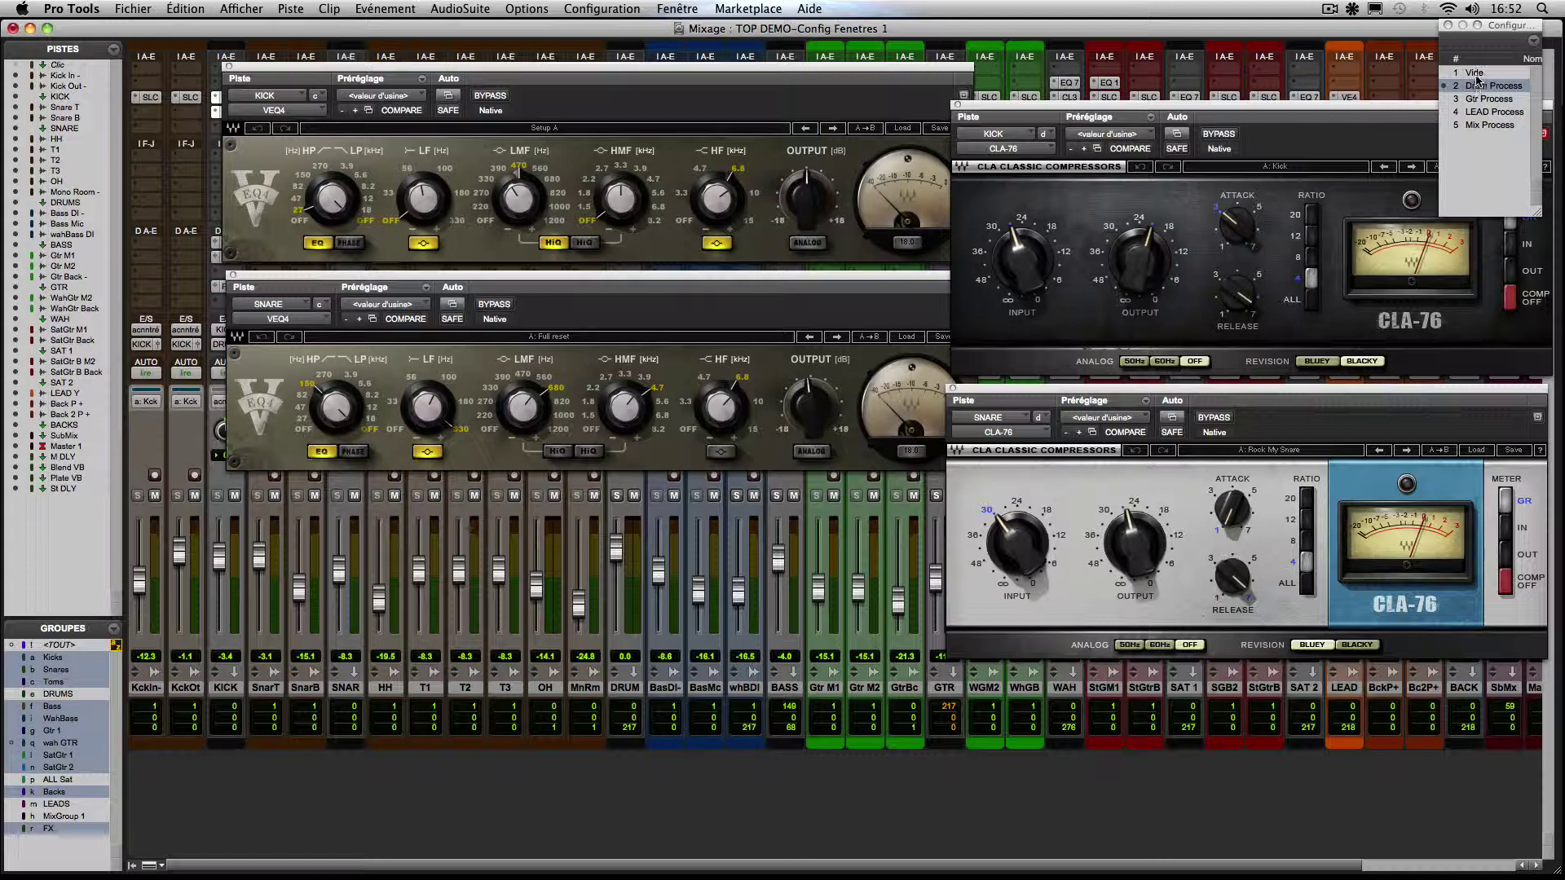
pyautogui.click(1477, 74)
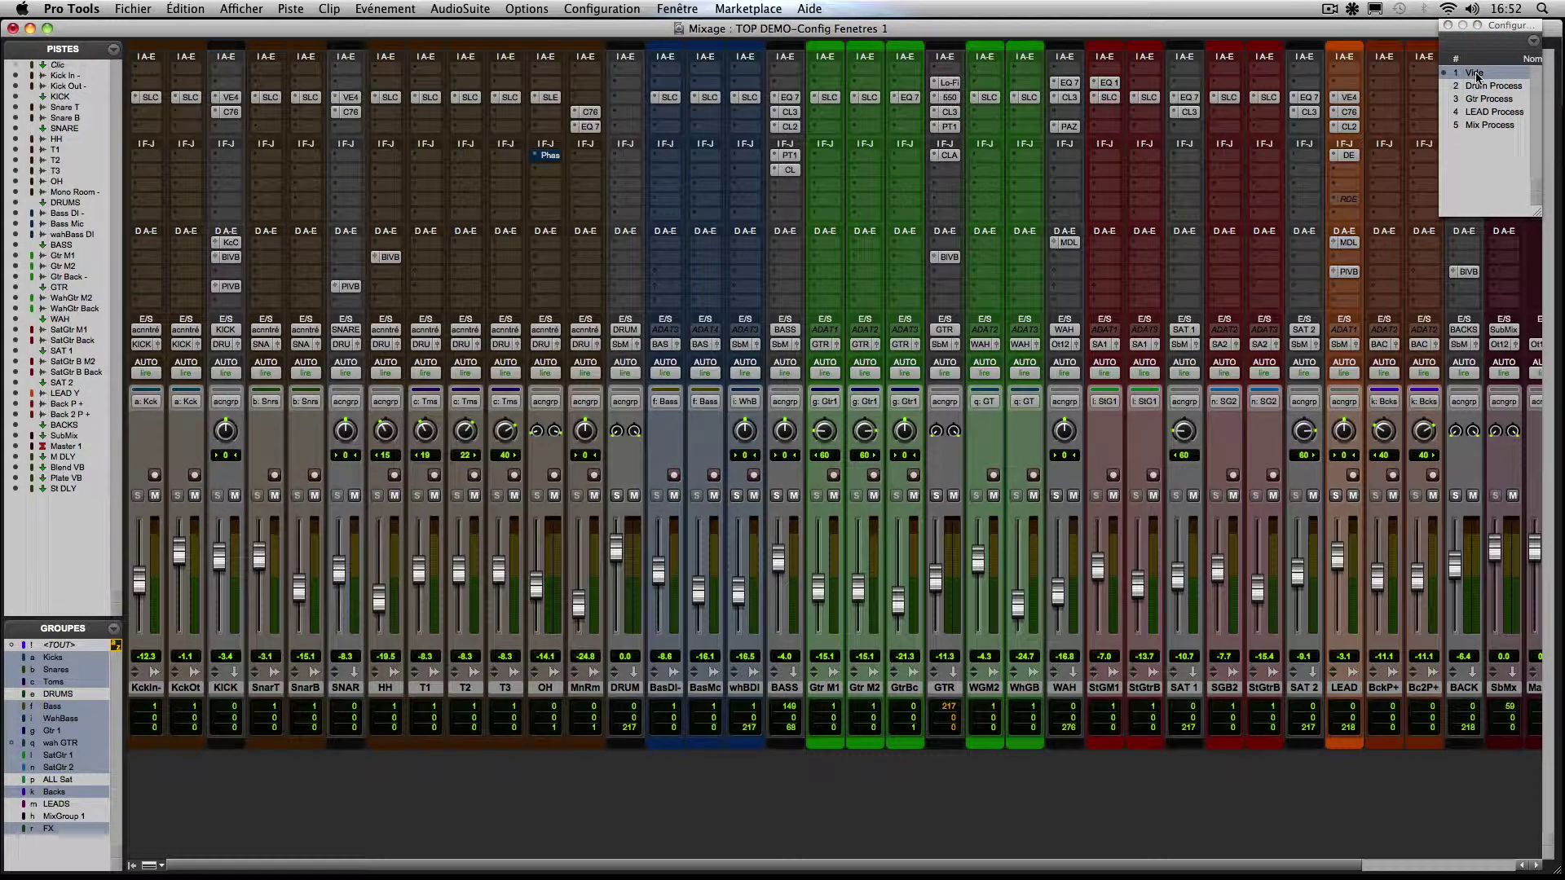
pyautogui.click(1474, 127)
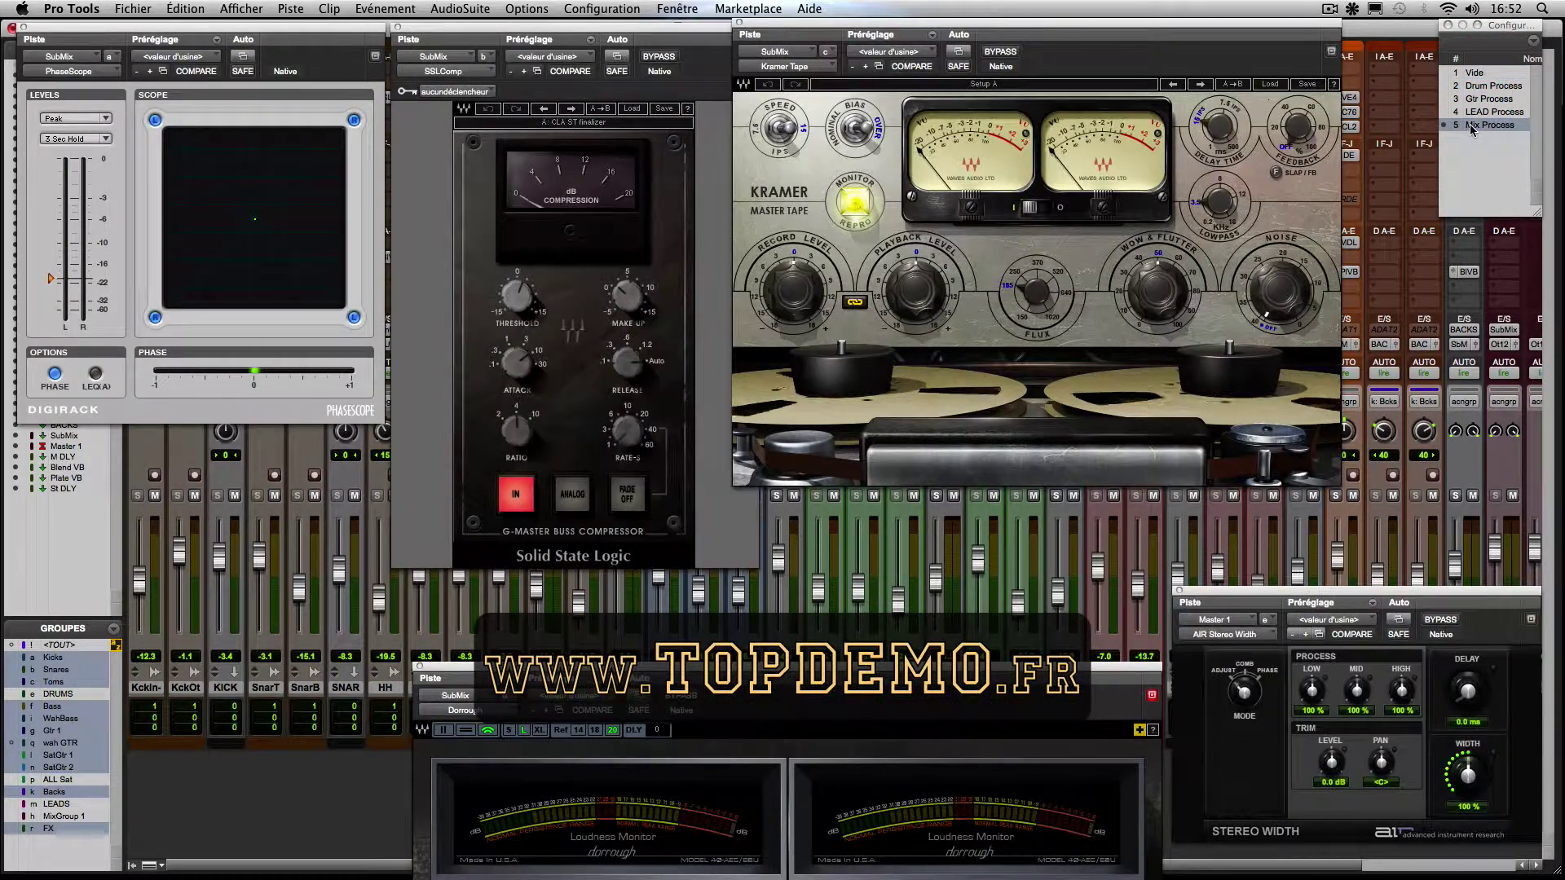